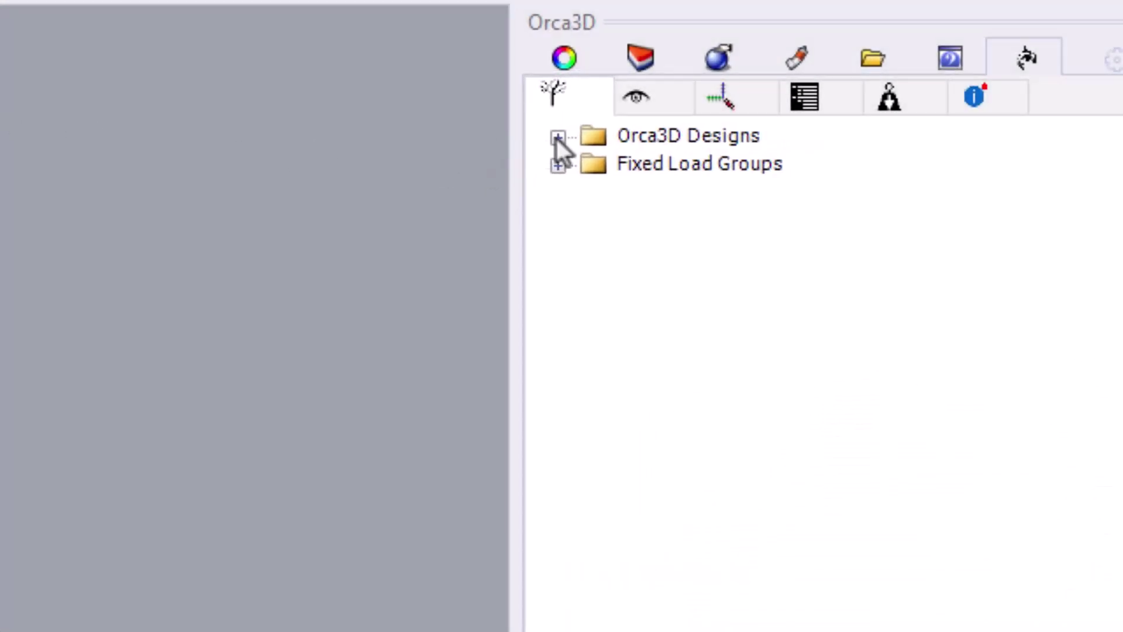
Expand Orca3D Designs, Tutorial Ship and Panamax Container Ship to list the Panamax load cases.
click(557, 137)
click(590, 193)
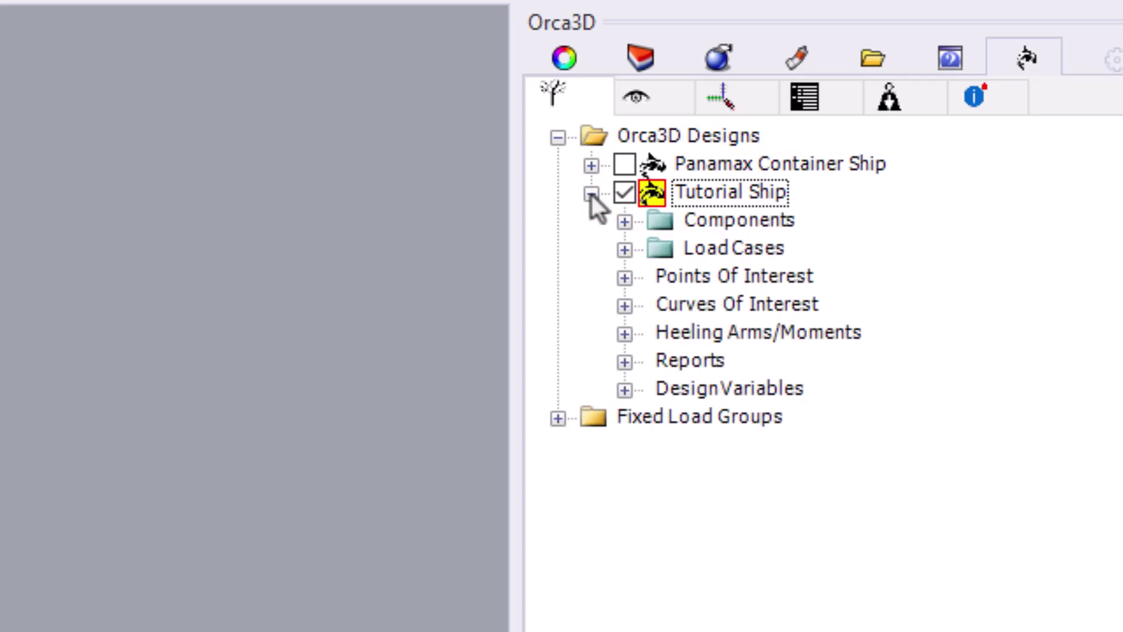
click(719, 250)
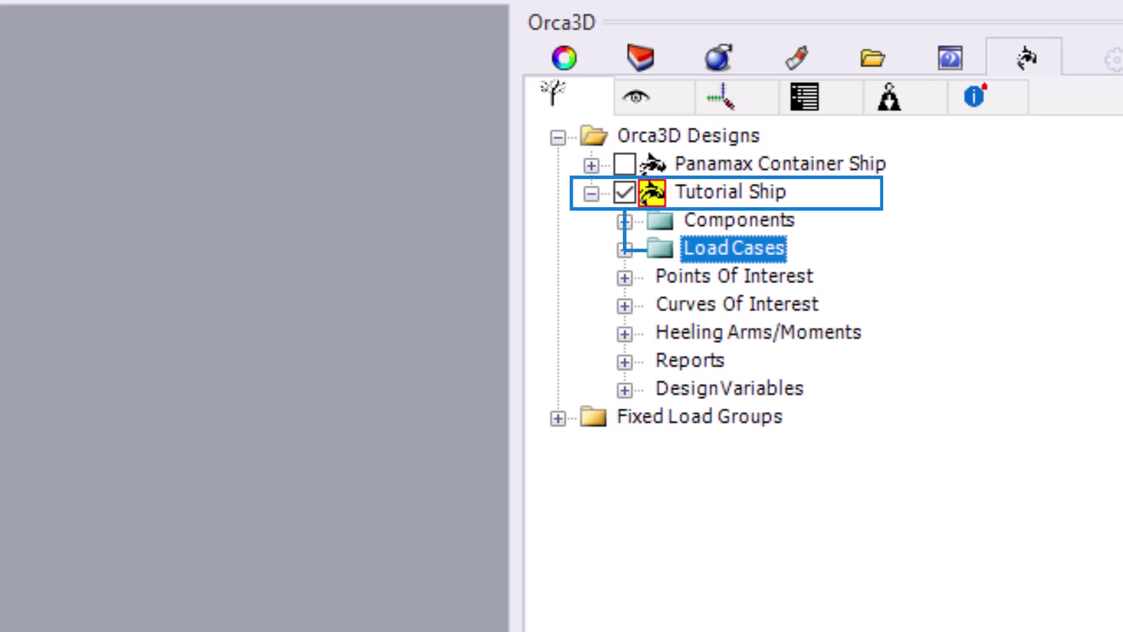
click(753, 220)
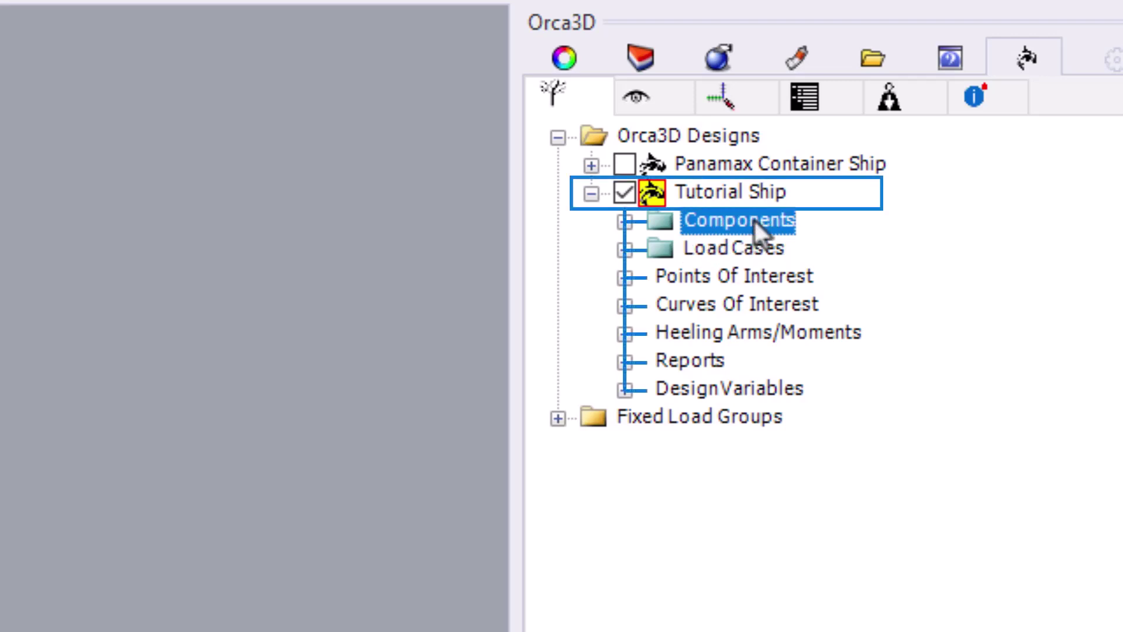
click(750, 275)
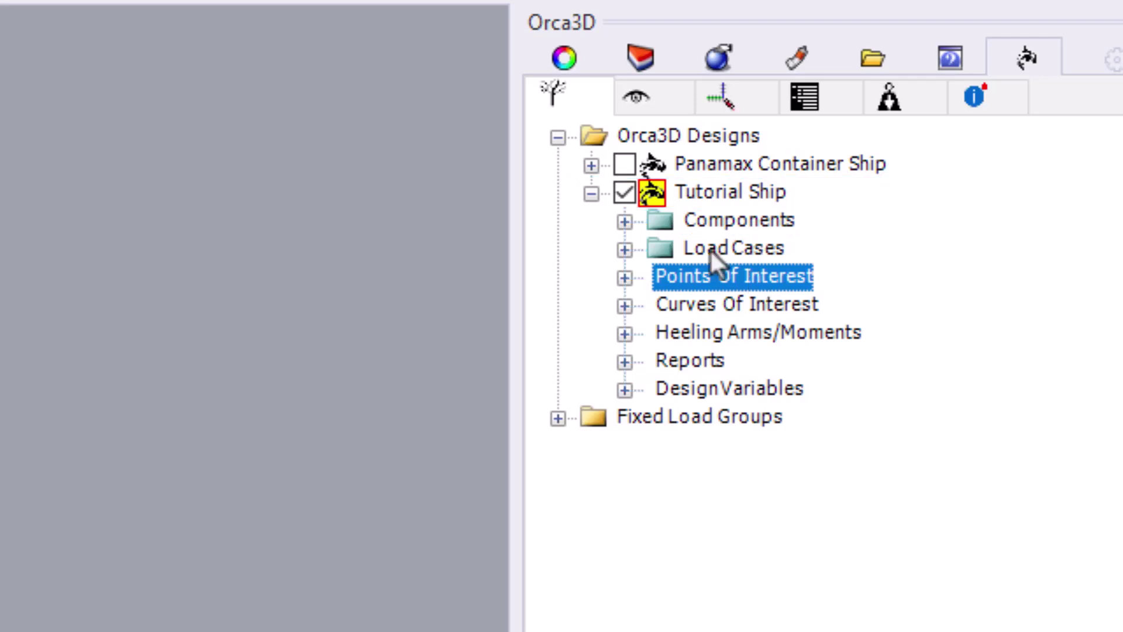
click(592, 165)
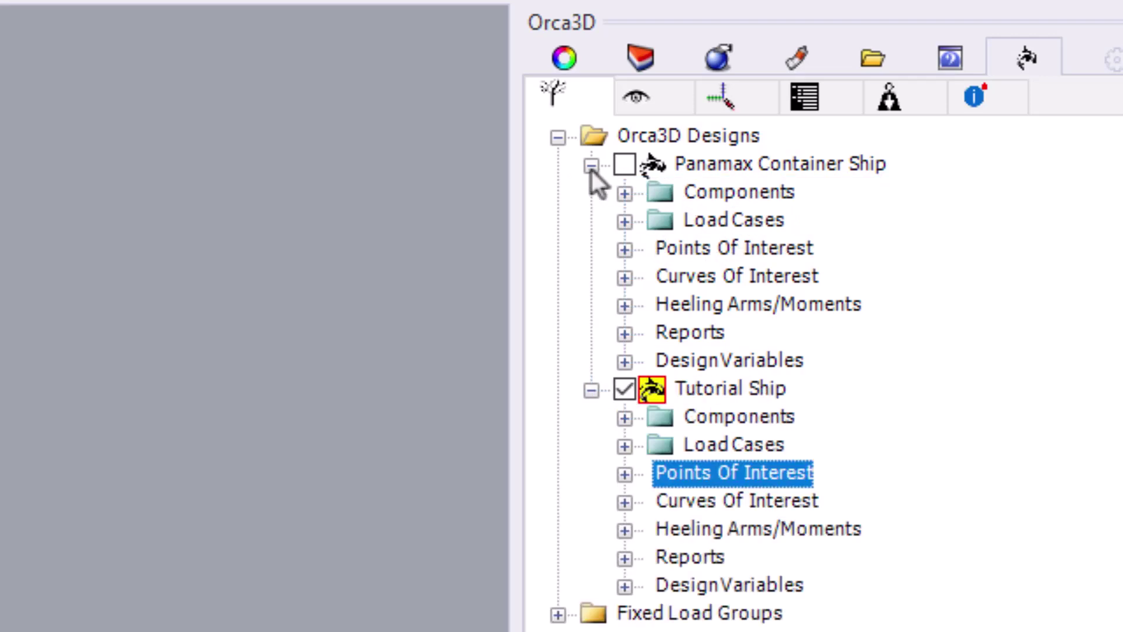
click(624, 221)
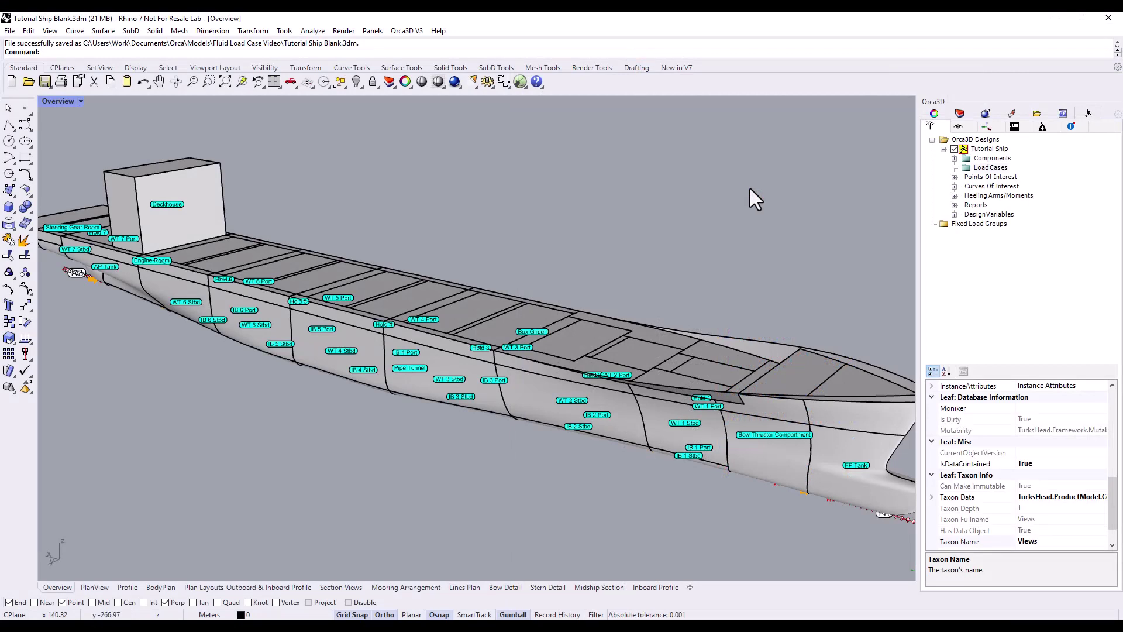
Bring up Orca3D V3's Advanced Hydrostatics / Stability commands for the Tutorial Ship load cases.
right_click(997, 169)
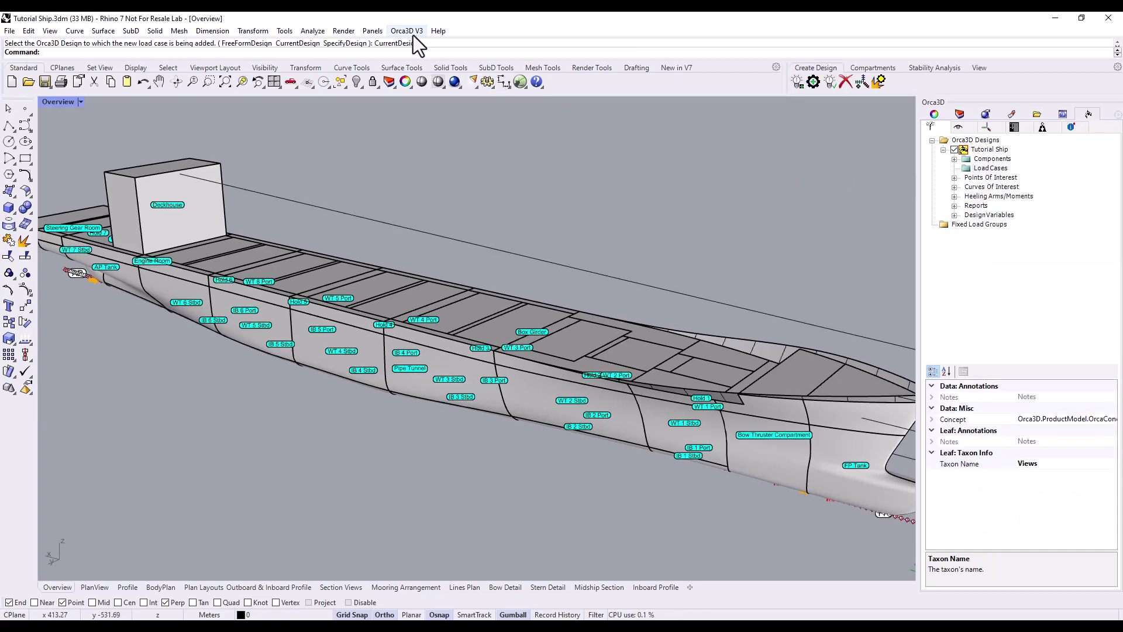
click(411, 33)
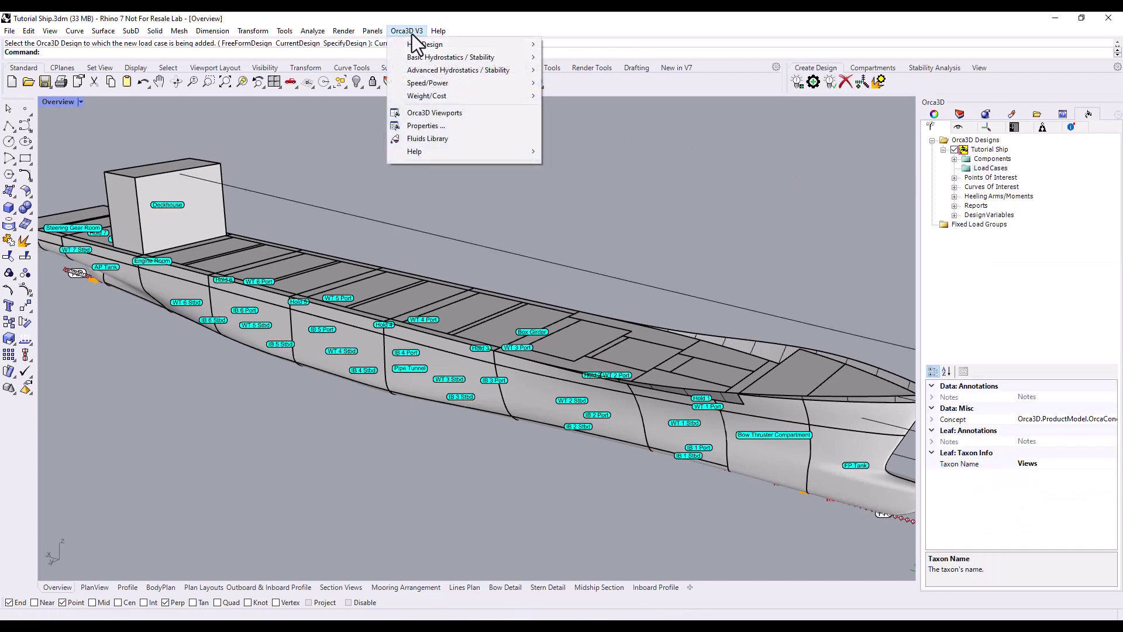
mouse_move(529, 71)
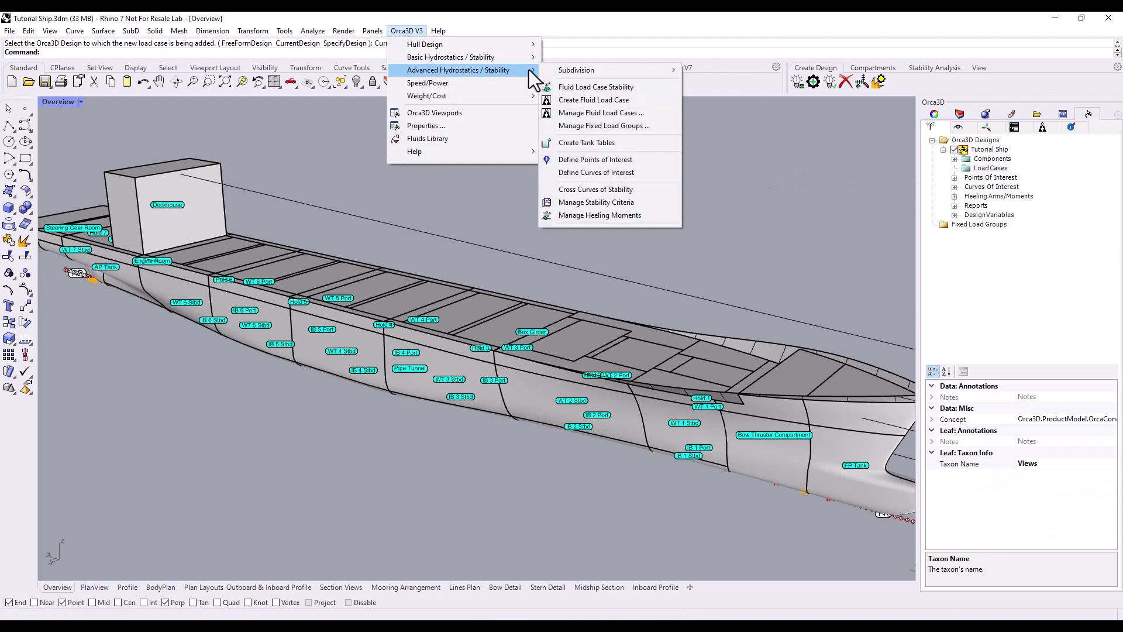
Open Manage Fluid Load Cases and add a folder named 'Intact' under Load Cases.
click(662, 114)
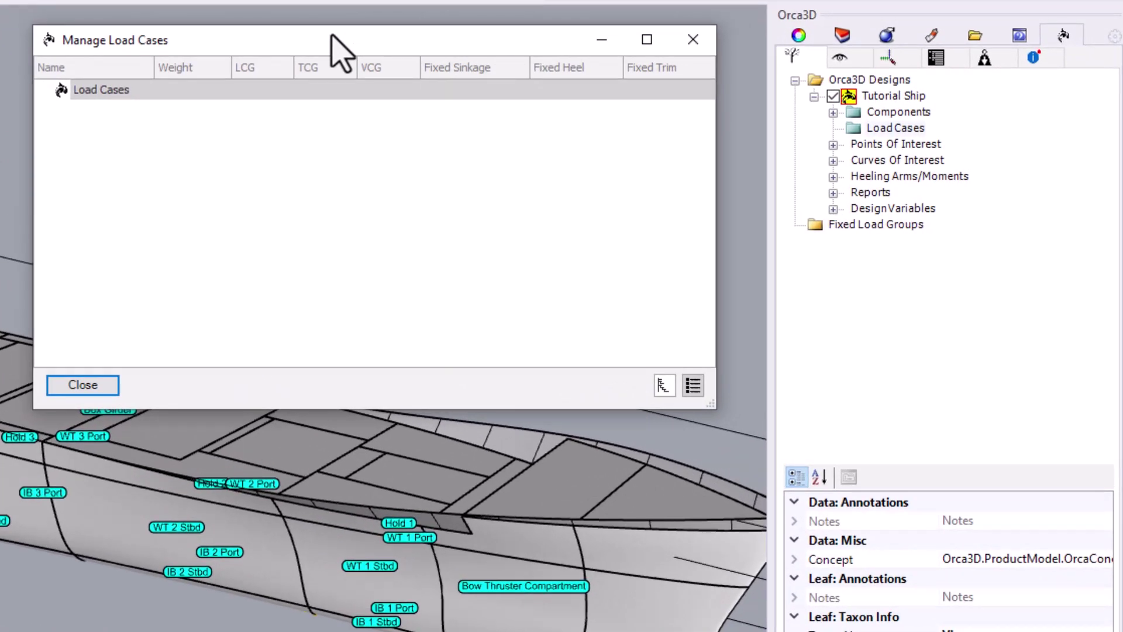
right_click(124, 93)
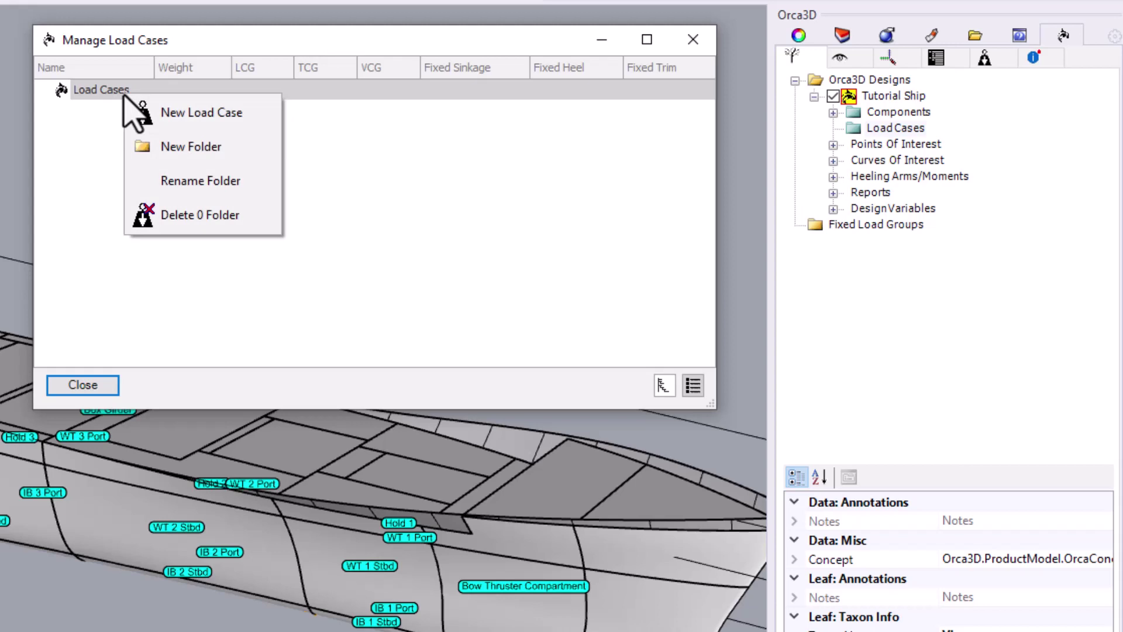
click(261, 172)
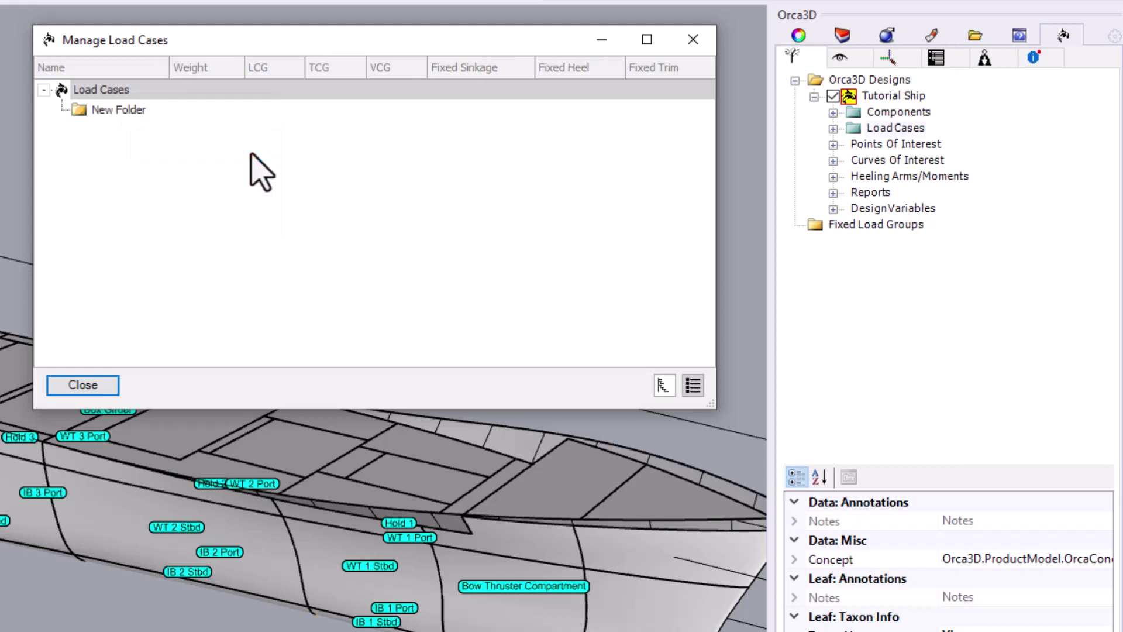
right_click(127, 110)
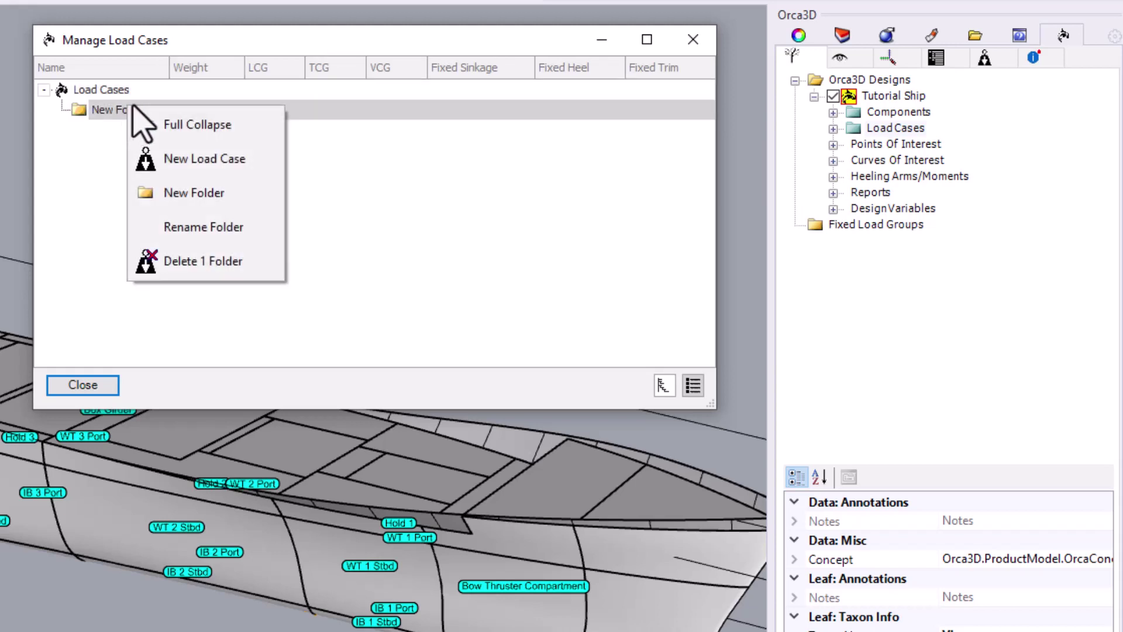
click(263, 231)
text(Intact)
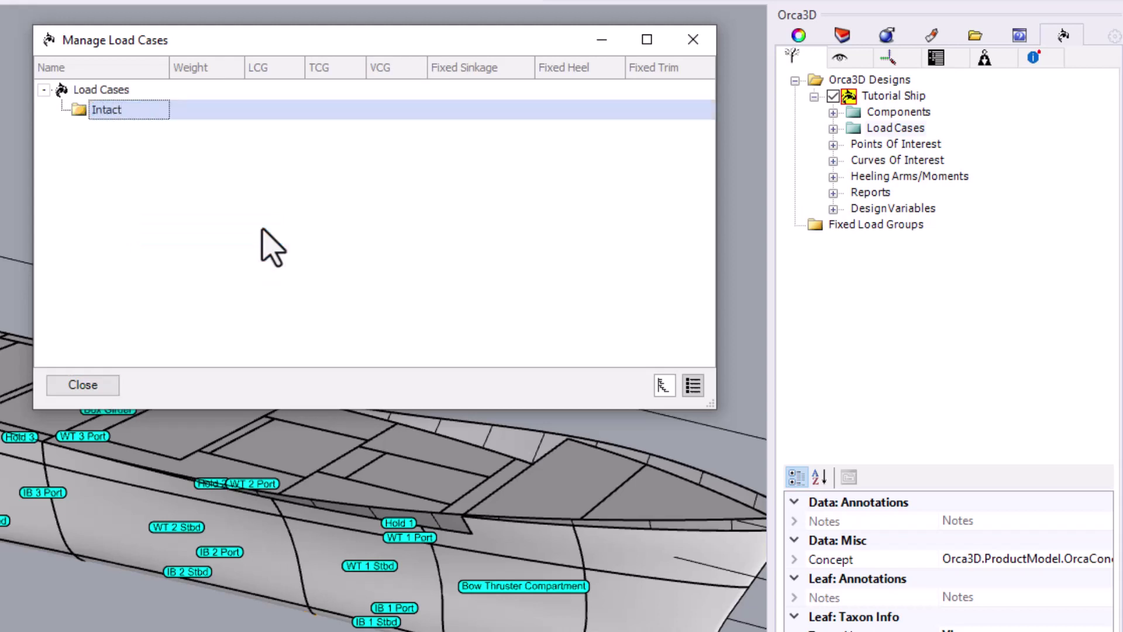
right_click(153, 111)
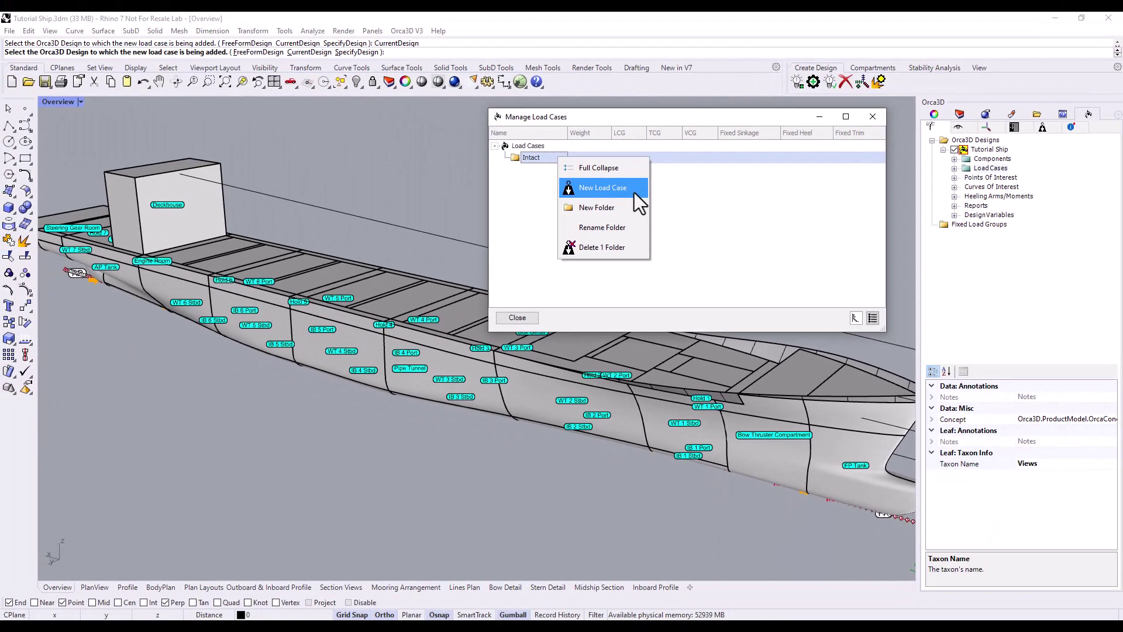
Create a new load case in the Intact folder, dismissing Compartment Properties unchanged.
click(285, 173)
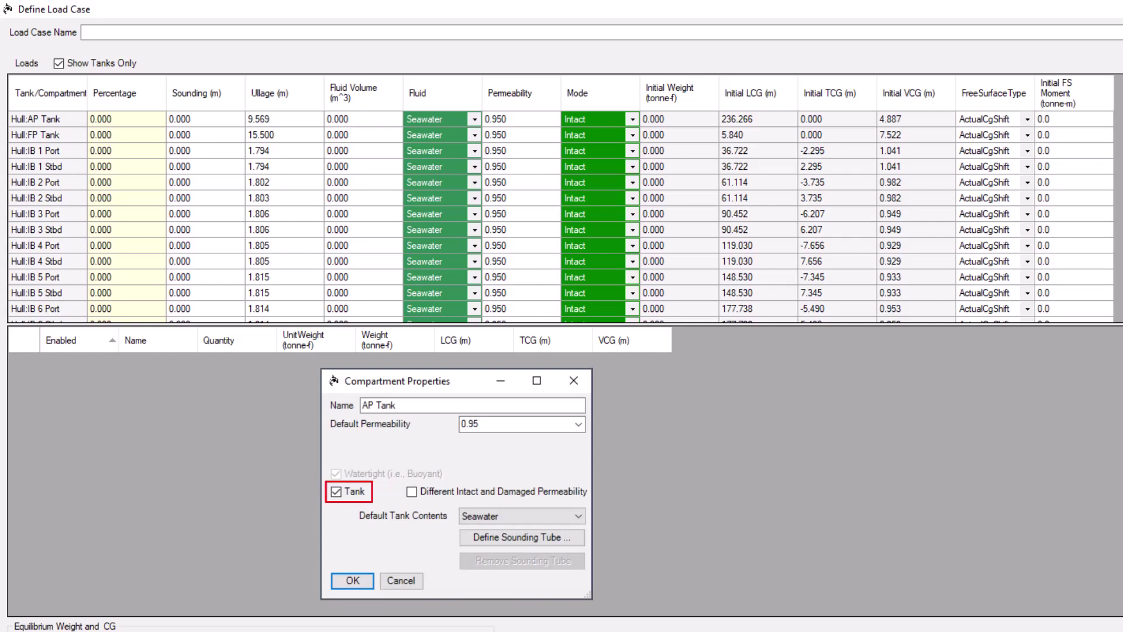
key(Return)
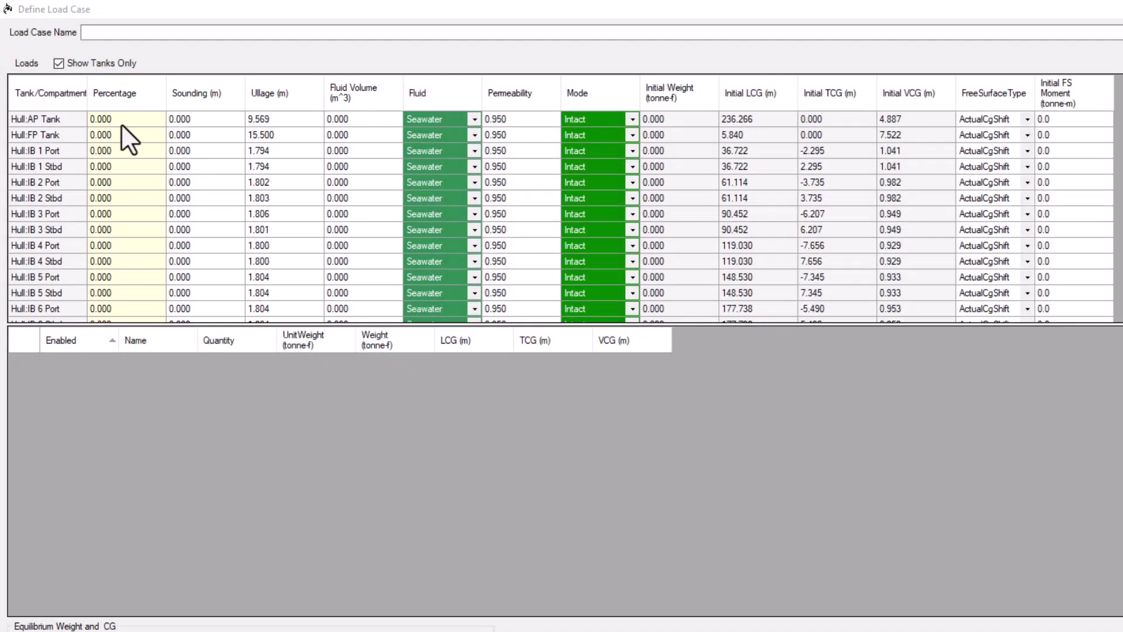
Set AP Tank to 98 percent and FP Tank to a 10 m sounding.
click(121, 124)
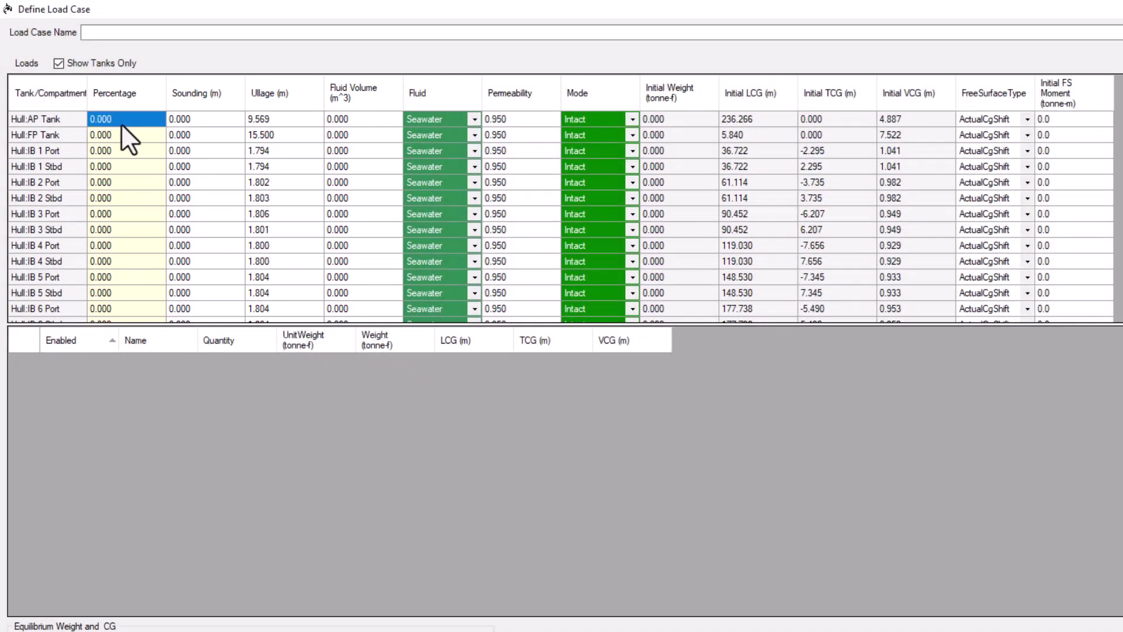
text(98)
key(Return)
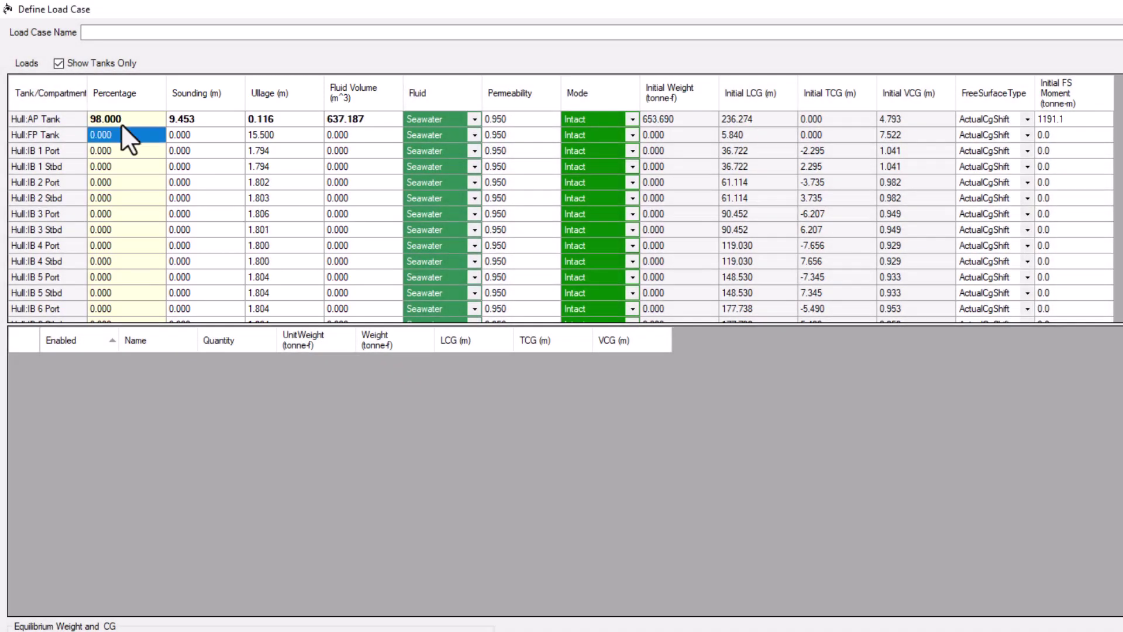
click(216, 132)
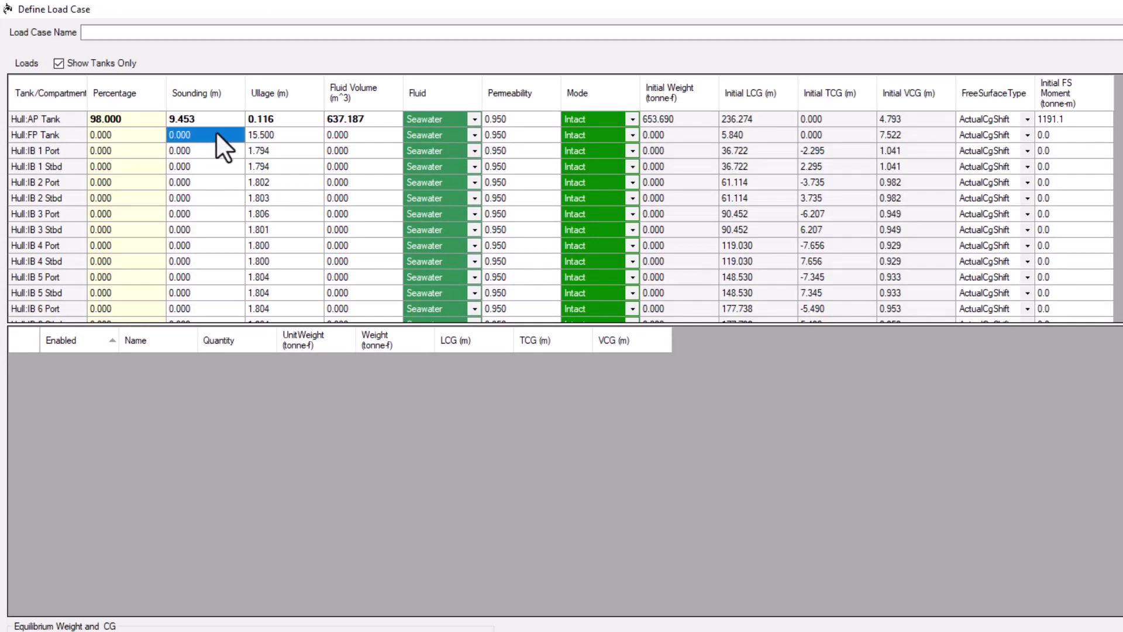
key(BackSpace)
text(10)
key(Return)
Set IB 1 Port to a 1.5 m ullage and IB 1 Stbd to 60 m³ fluid volume.
click(303, 152)
text(1.5)
key(Return)
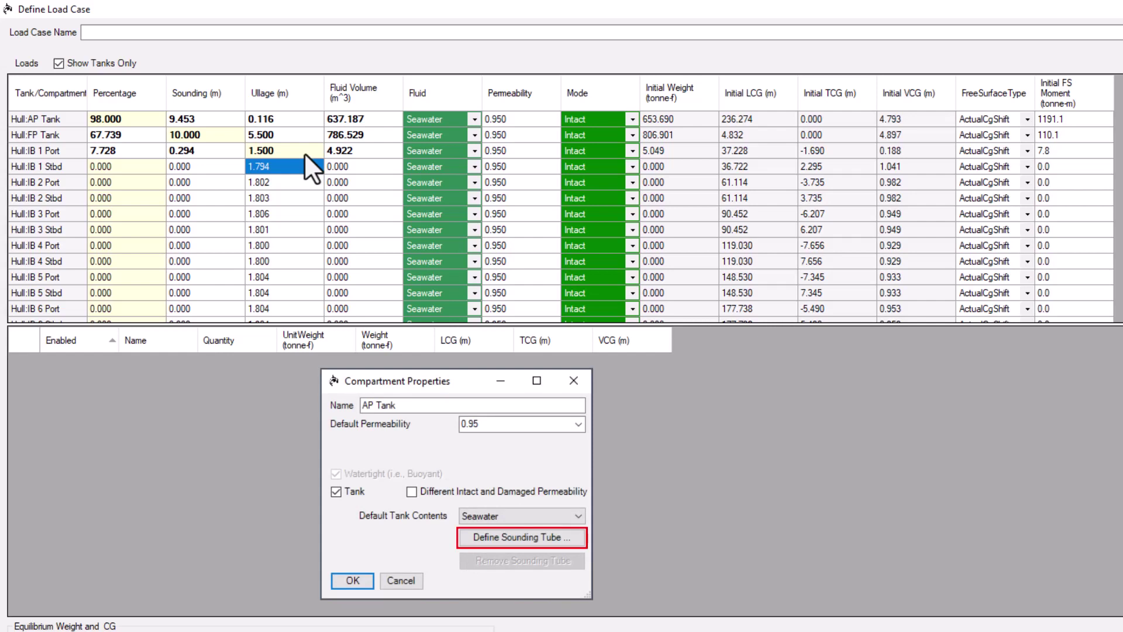
click(353, 165)
text(60)
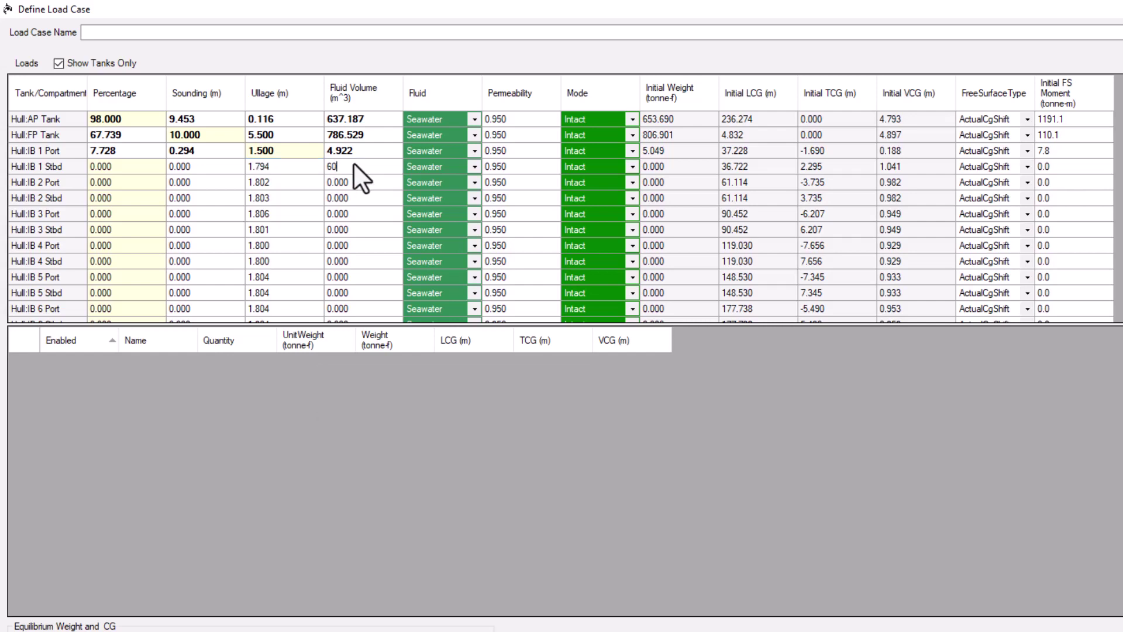
key(Return)
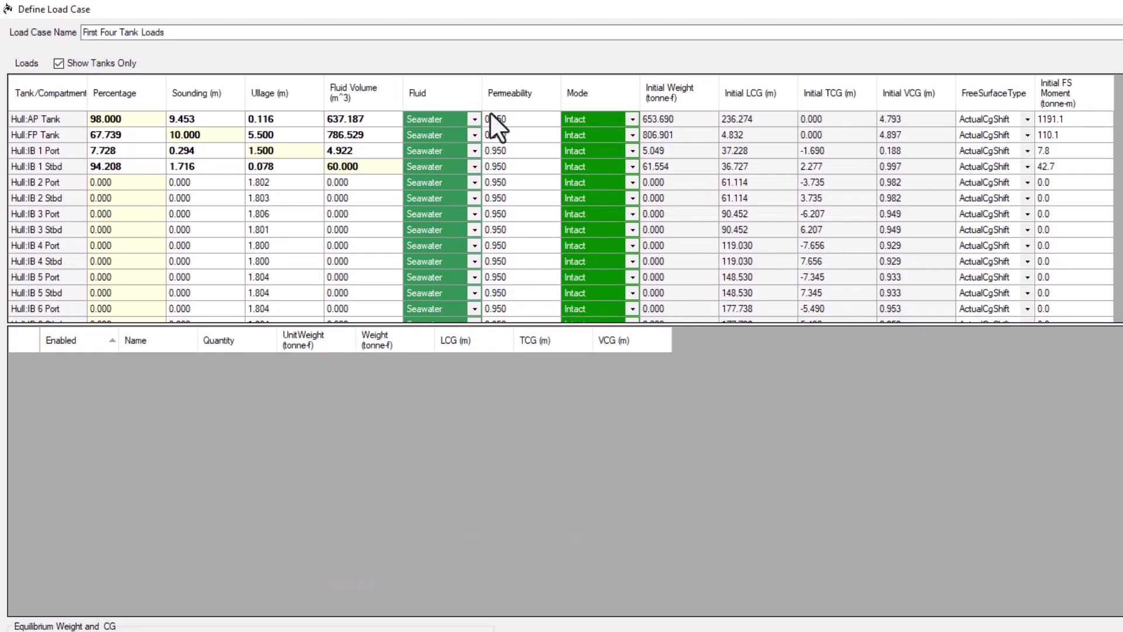
click(474, 119)
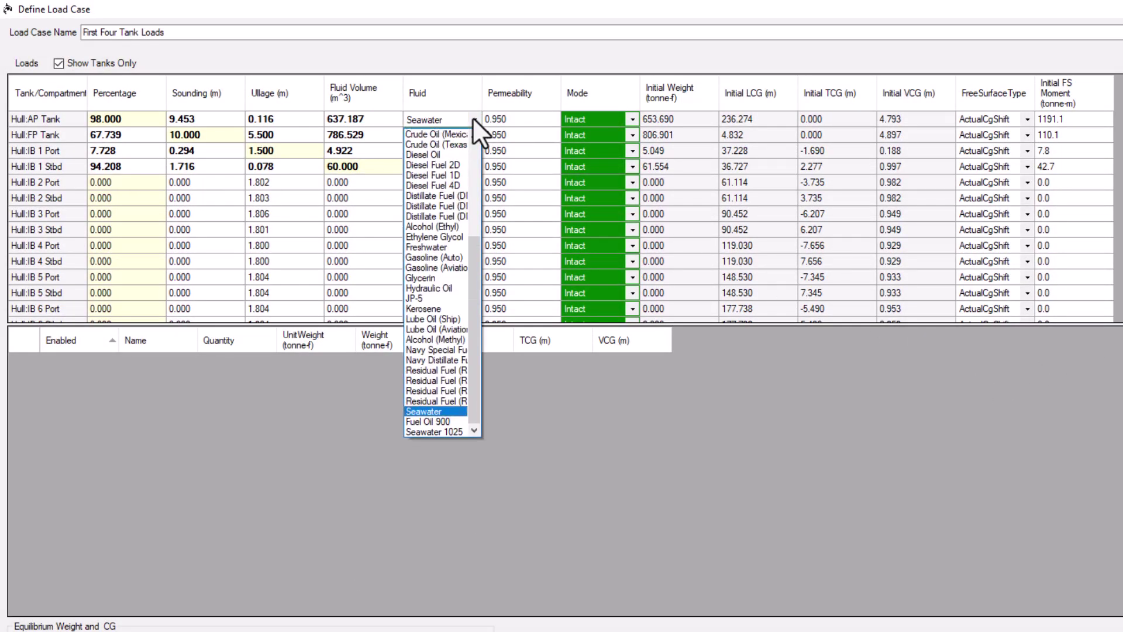
scroll(438, 172, up, 5)
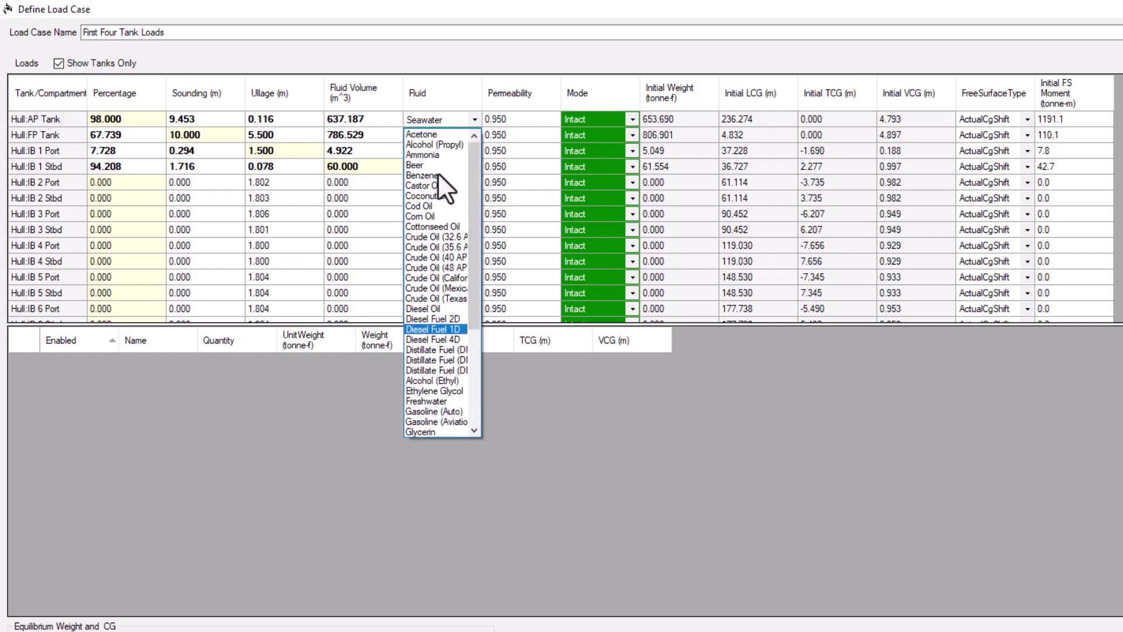
scroll(438, 172, down, 5)
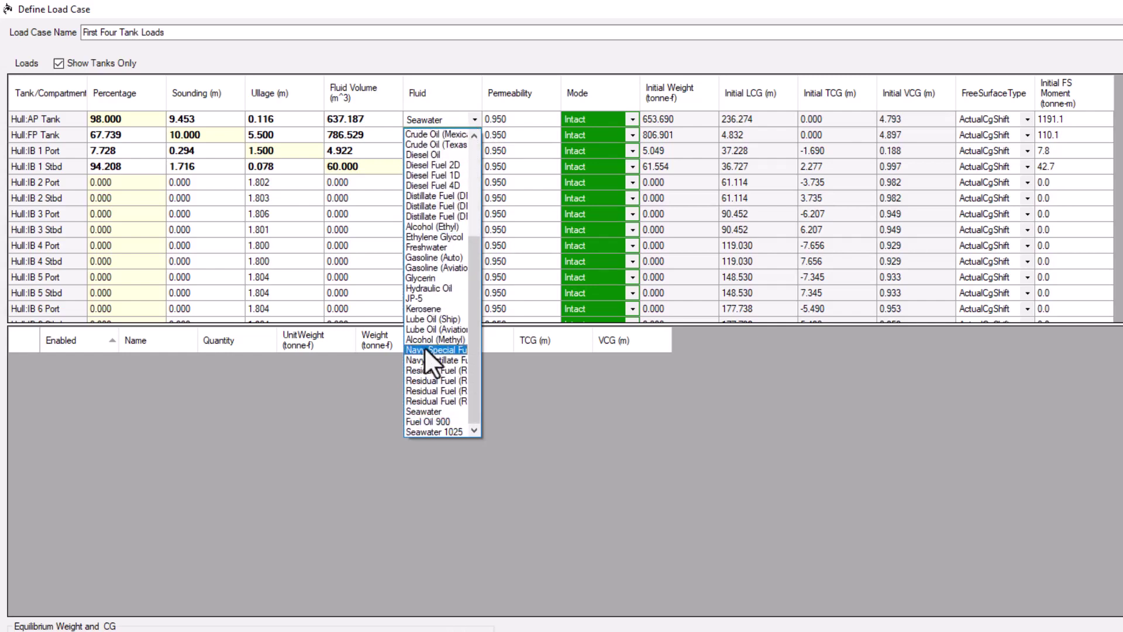
click(423, 411)
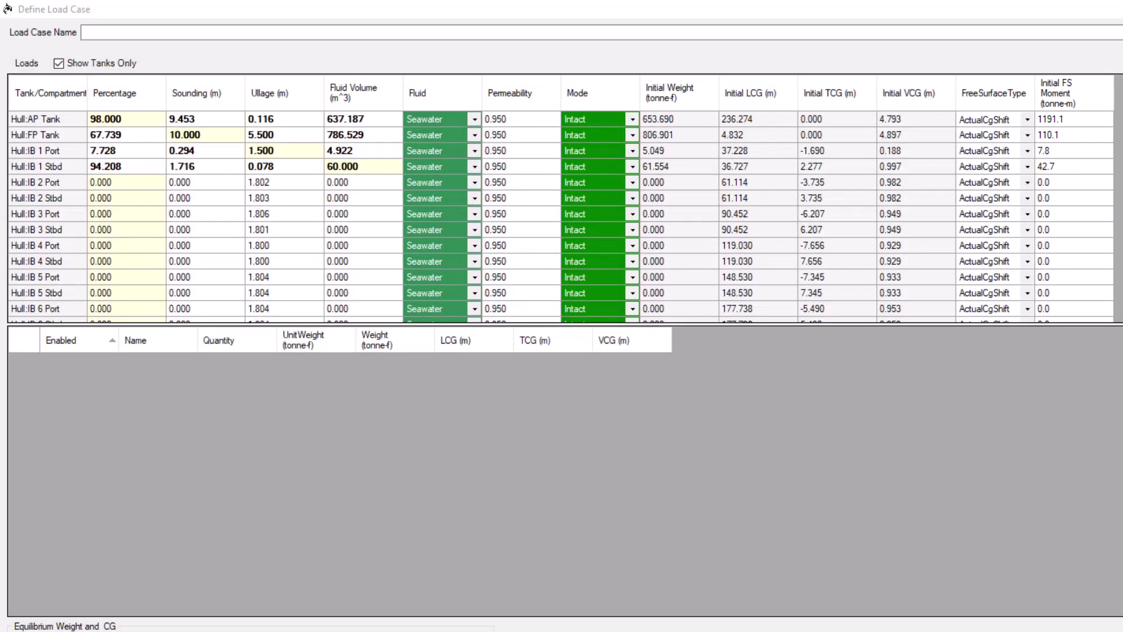
click(1024, 115)
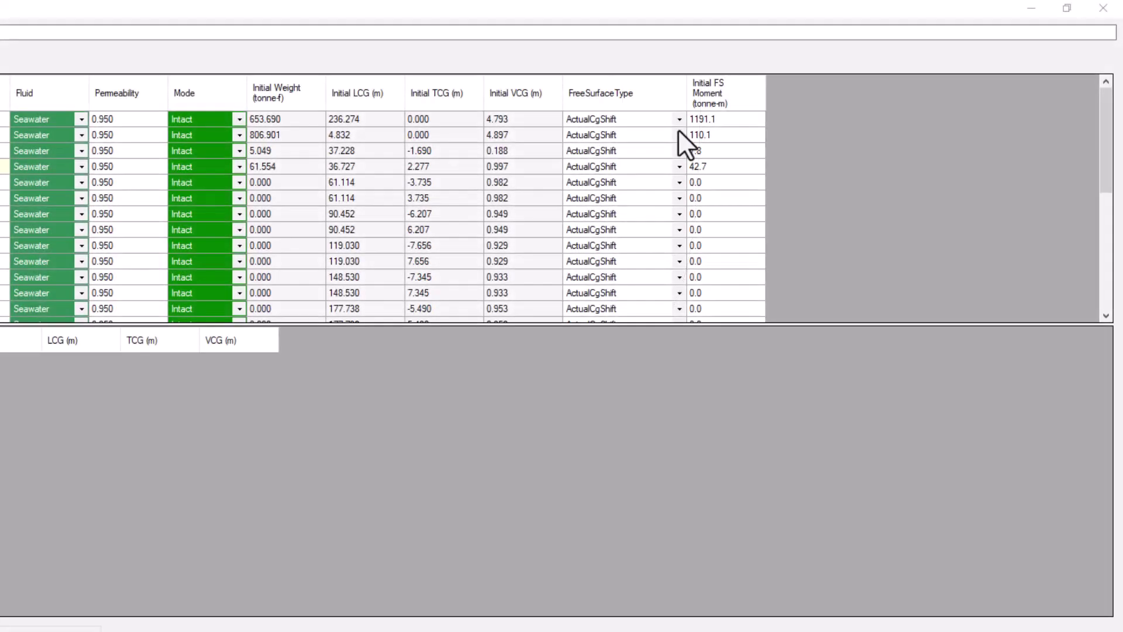
Give the first tank VirtualVcgShiftCustom free surface with an initial FS moment of 1200.
click(678, 118)
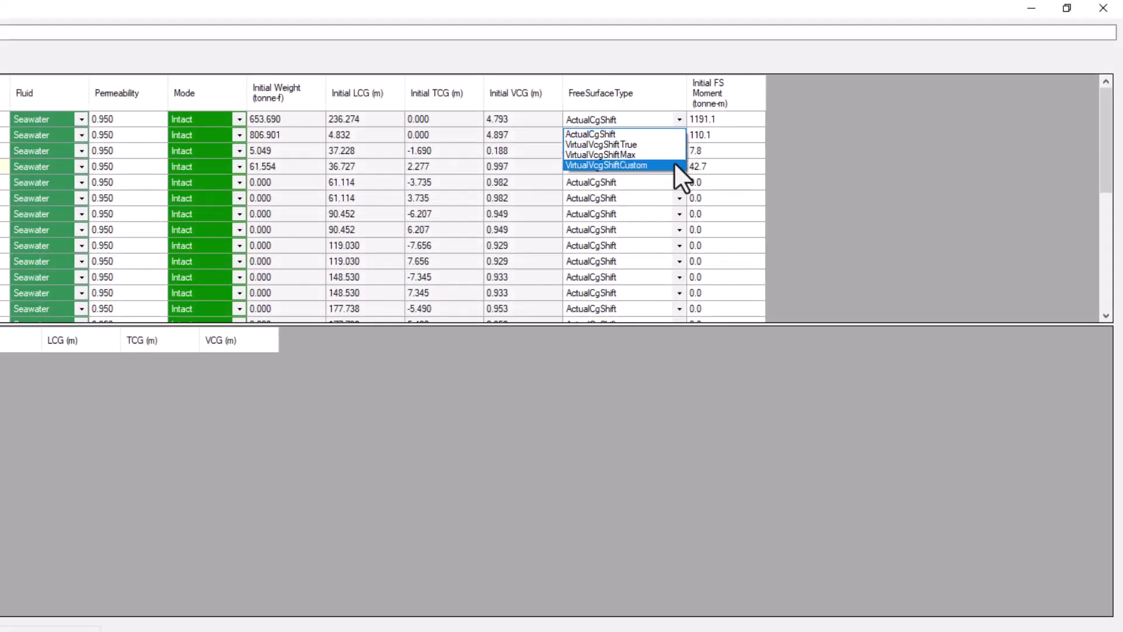
click(643, 164)
click(726, 117)
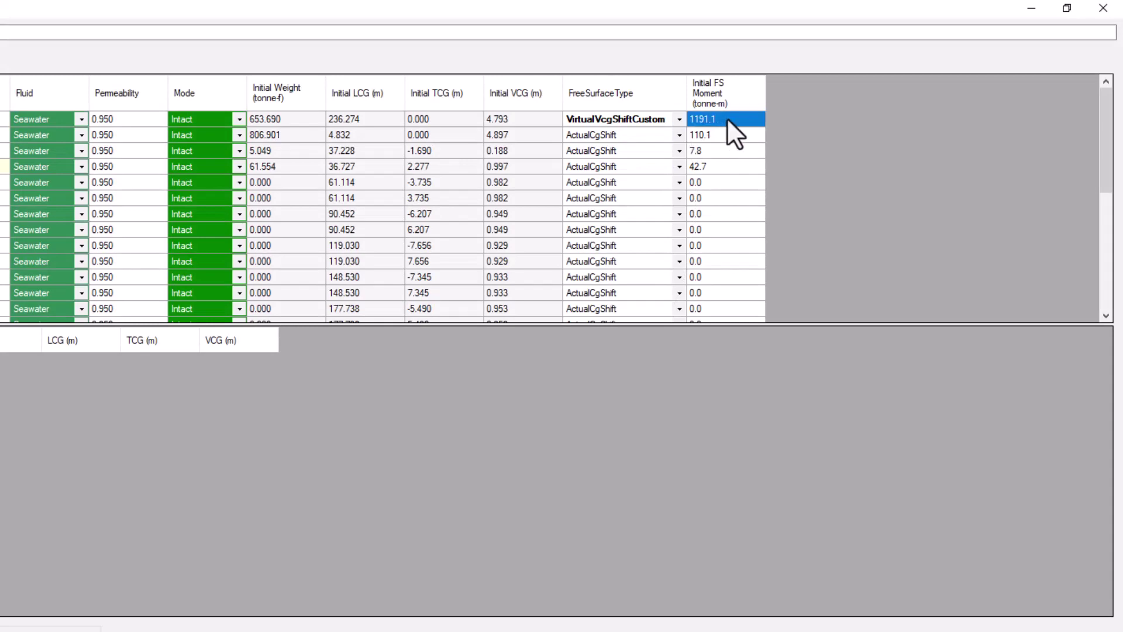
text(1200)
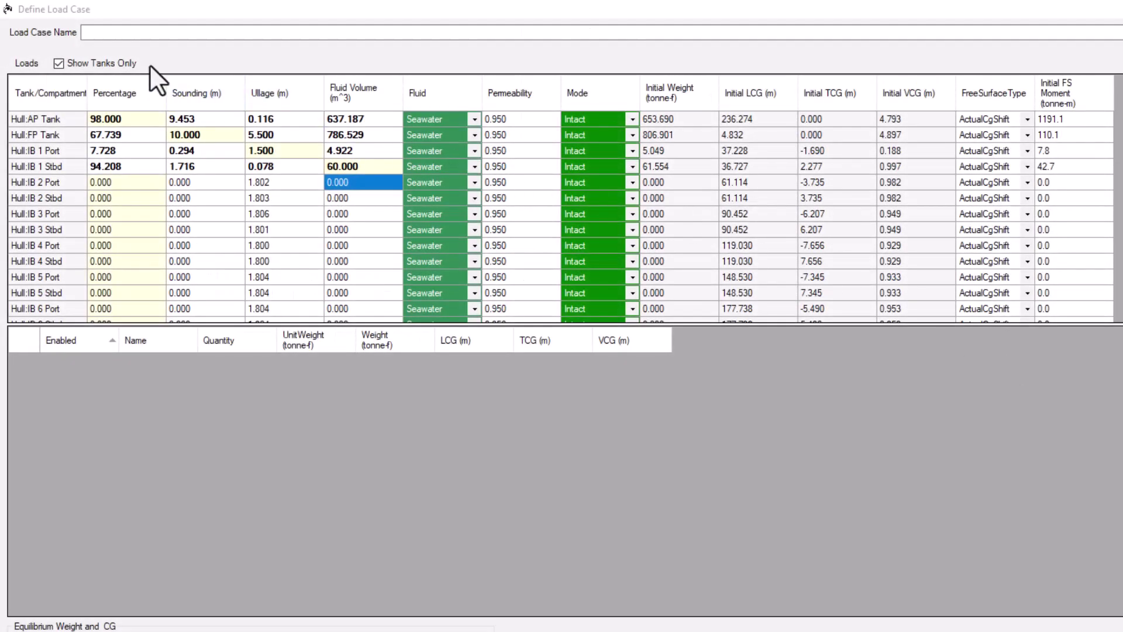
Show all compartments and set the Mode of the Bow Thruster compartment and AP Tank.
click(124, 62)
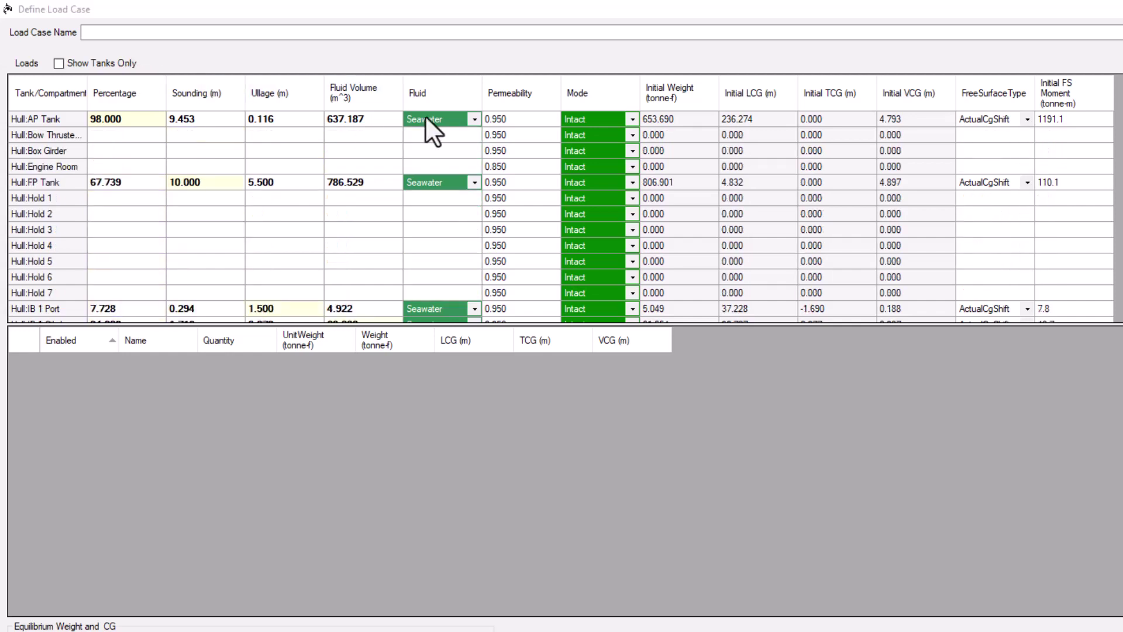
click(526, 135)
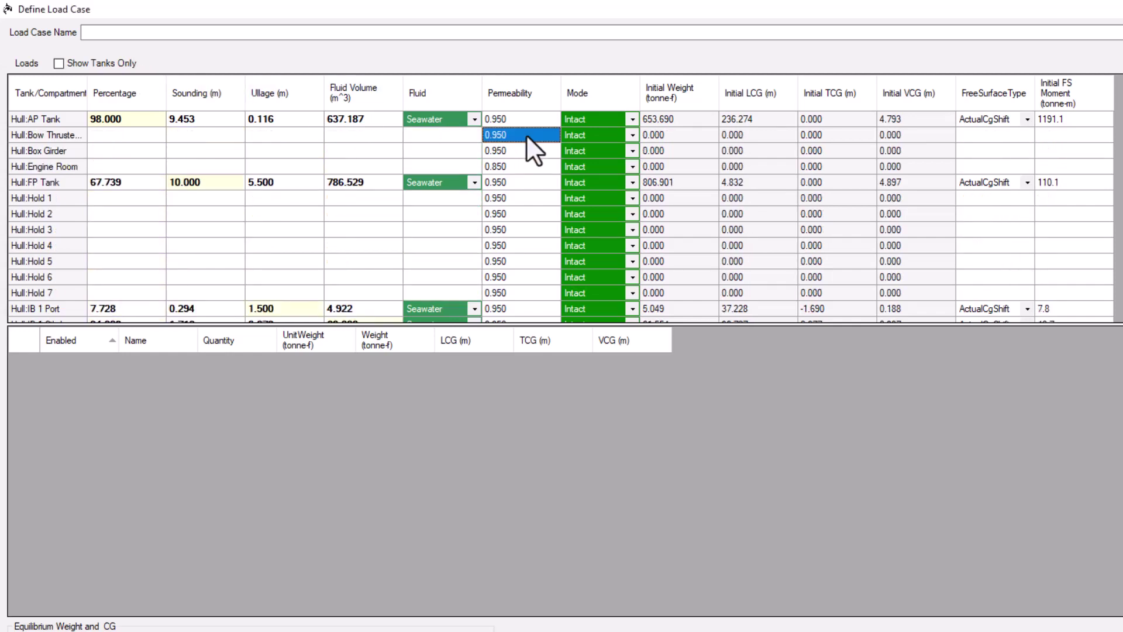
click(630, 134)
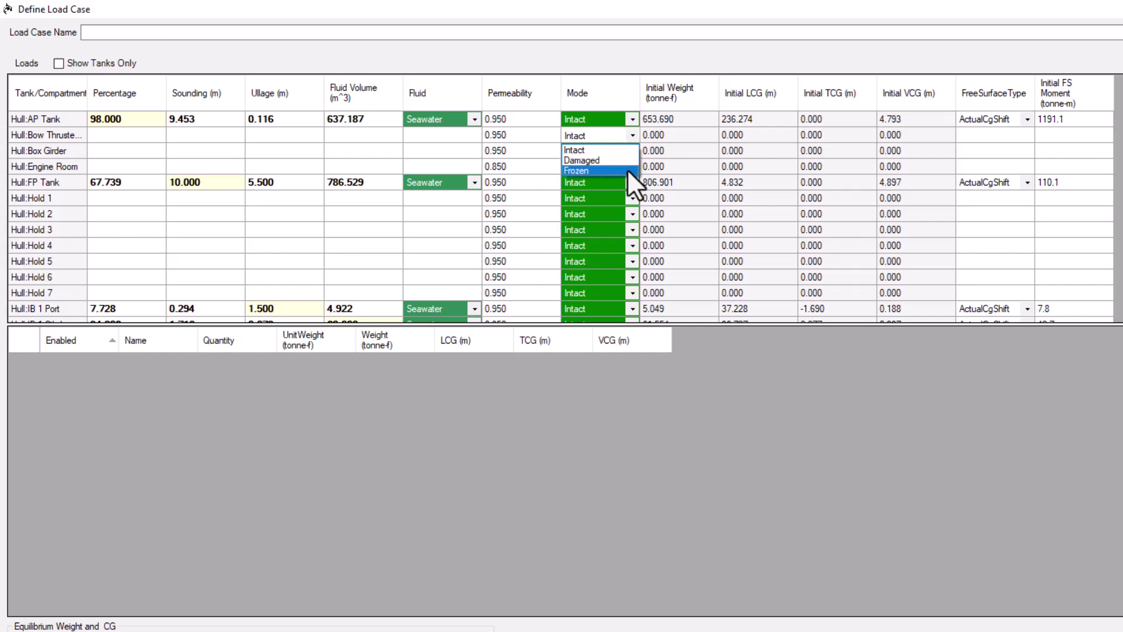
click(627, 162)
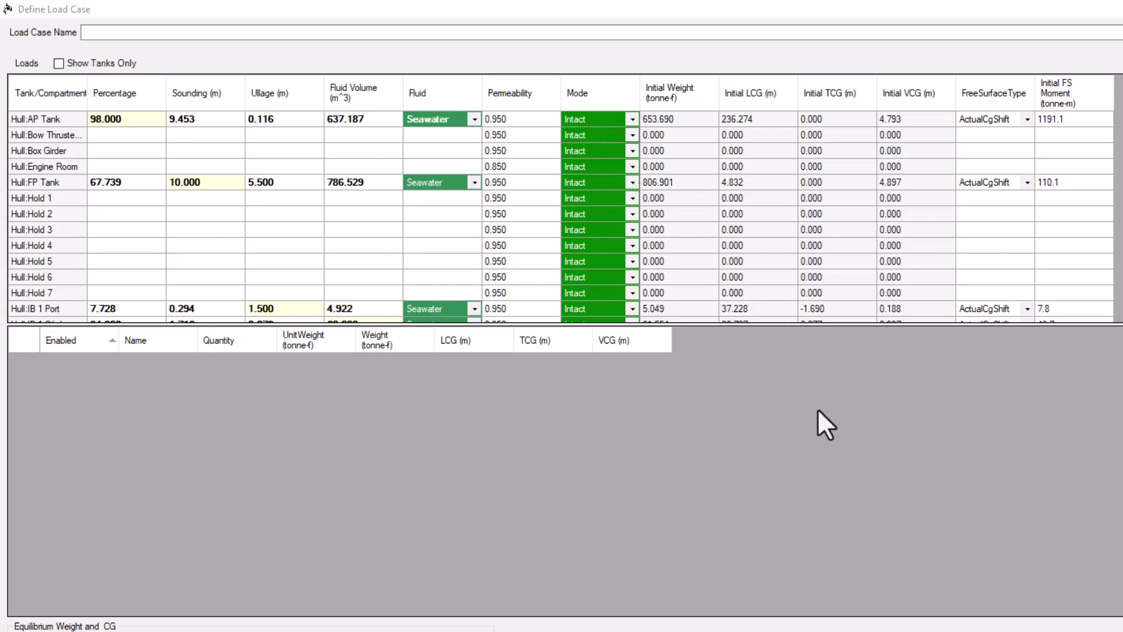
click(633, 119)
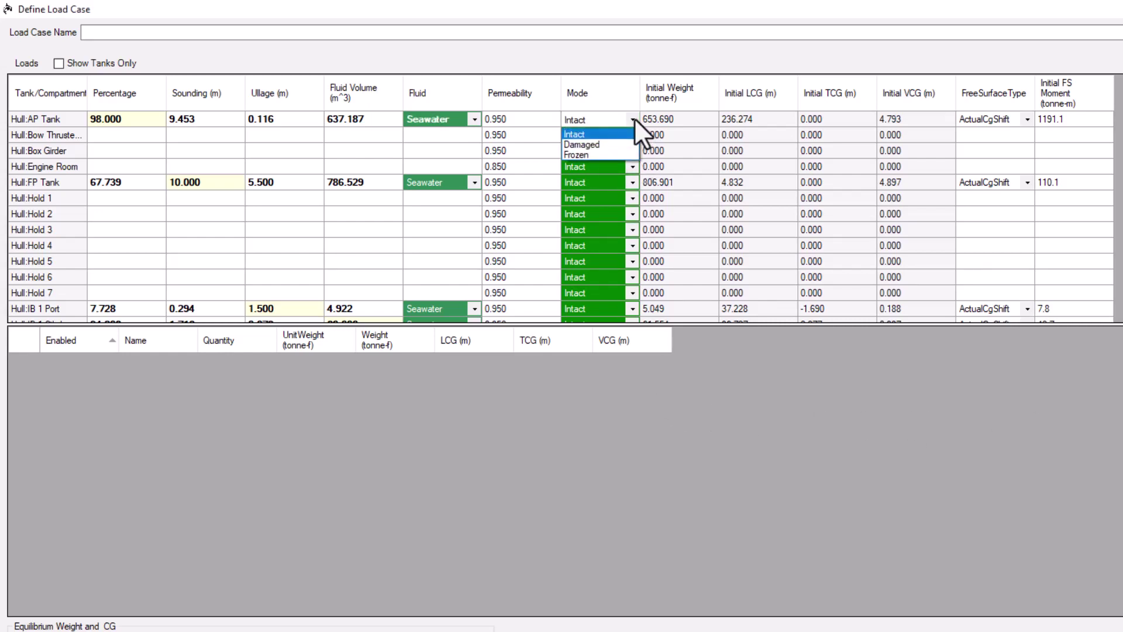
click(627, 143)
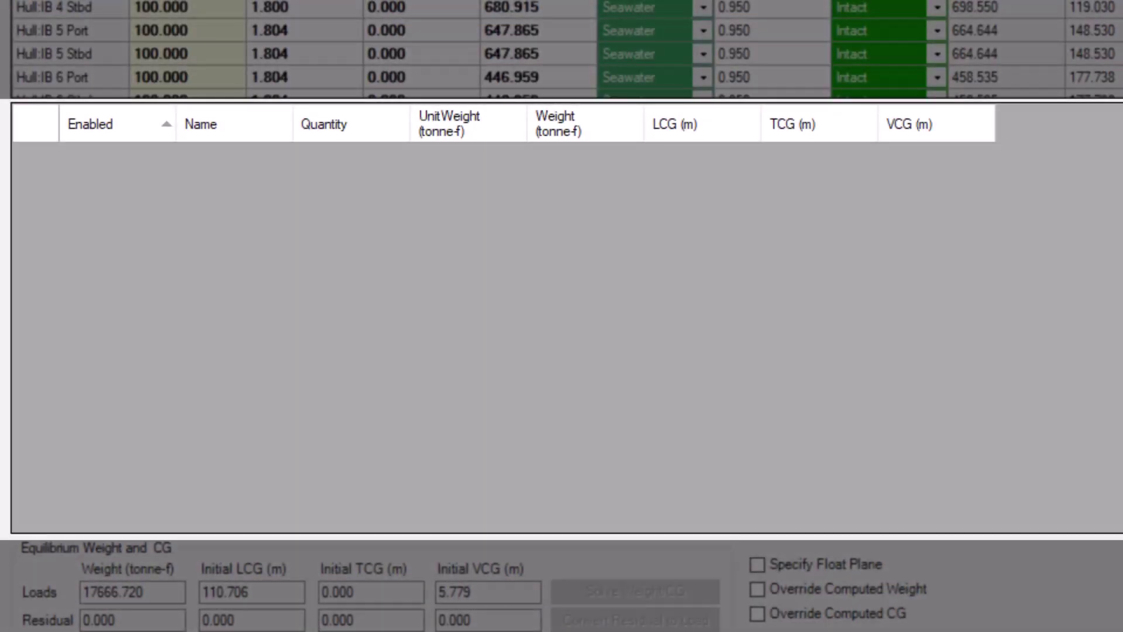
Add an enabled fixed load named 'Containers Below Deck'.
right_click(121, 197)
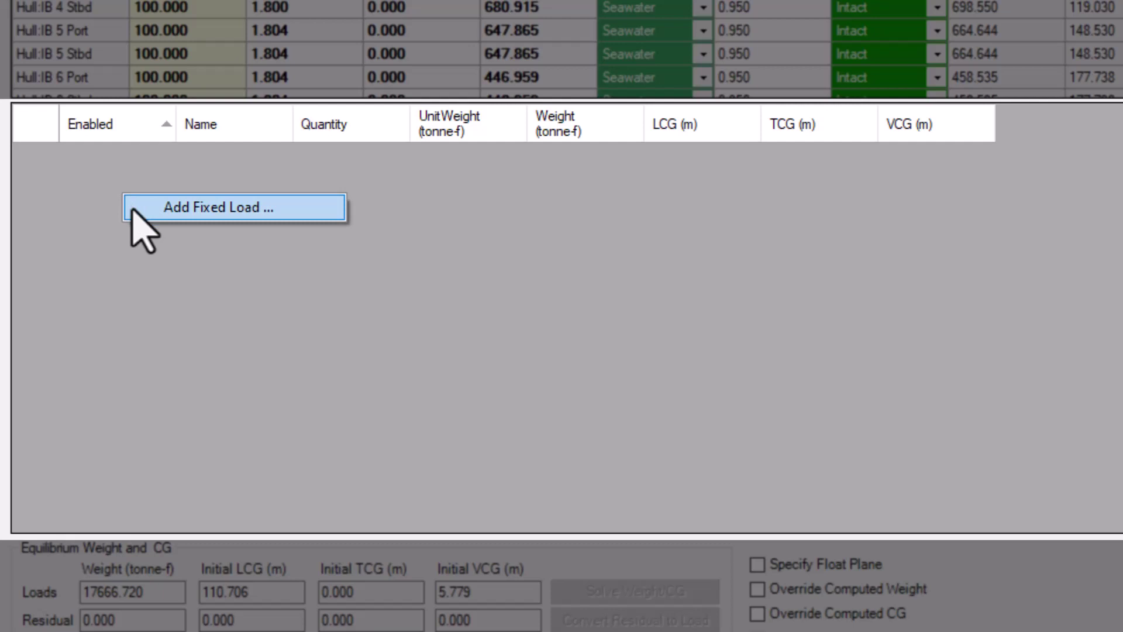
click(137, 211)
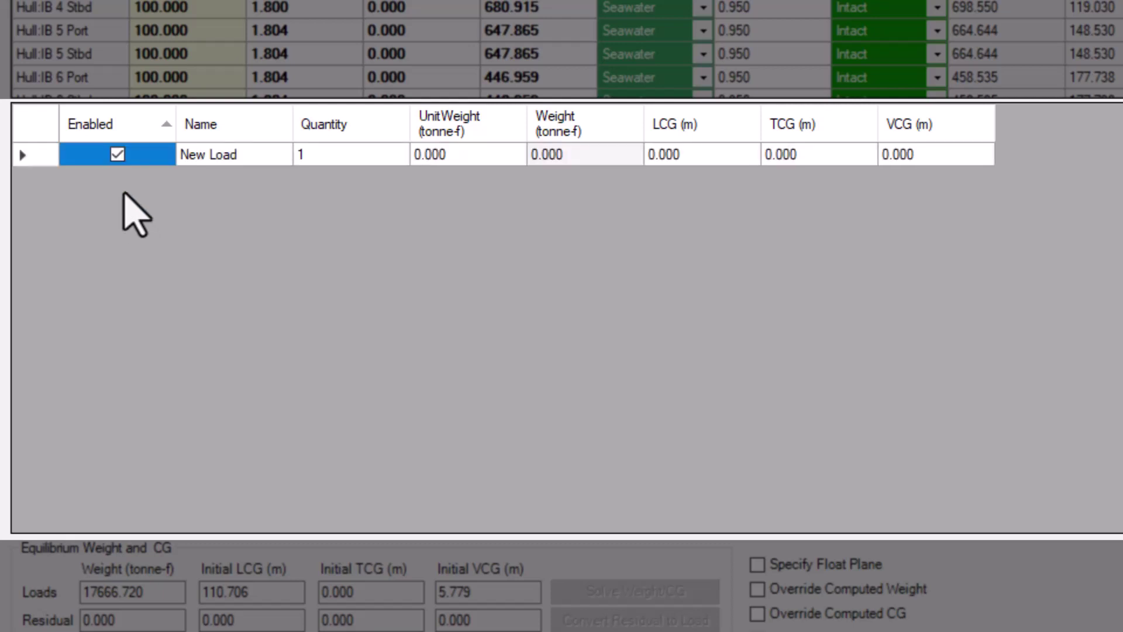
click(112, 155)
click(111, 155)
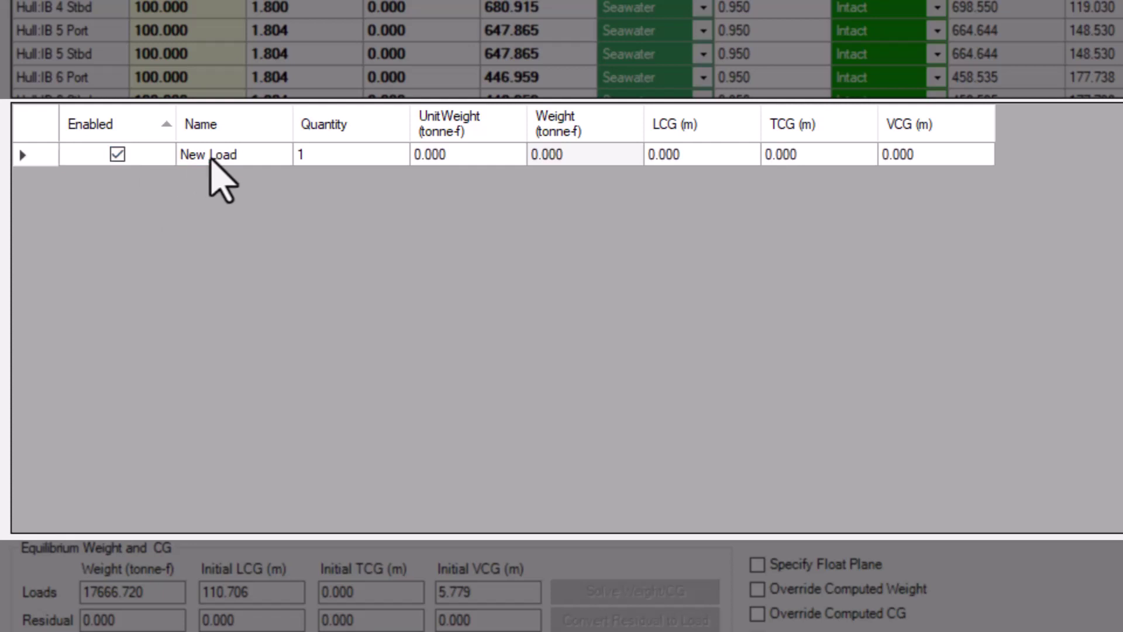
click(233, 161)
text(Containers Below Deck)
key(Return)
Set the containers load to quantity 696 with a 16-tonne unit weight.
click(313, 157)
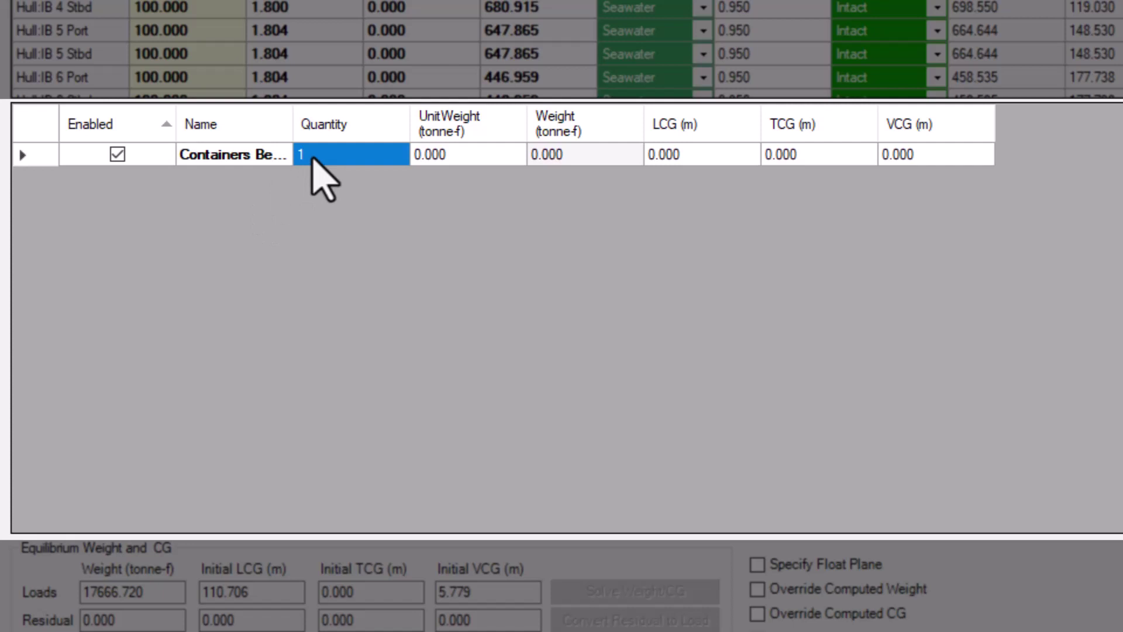
text(696)
key(Return)
click(441, 165)
click(442, 166)
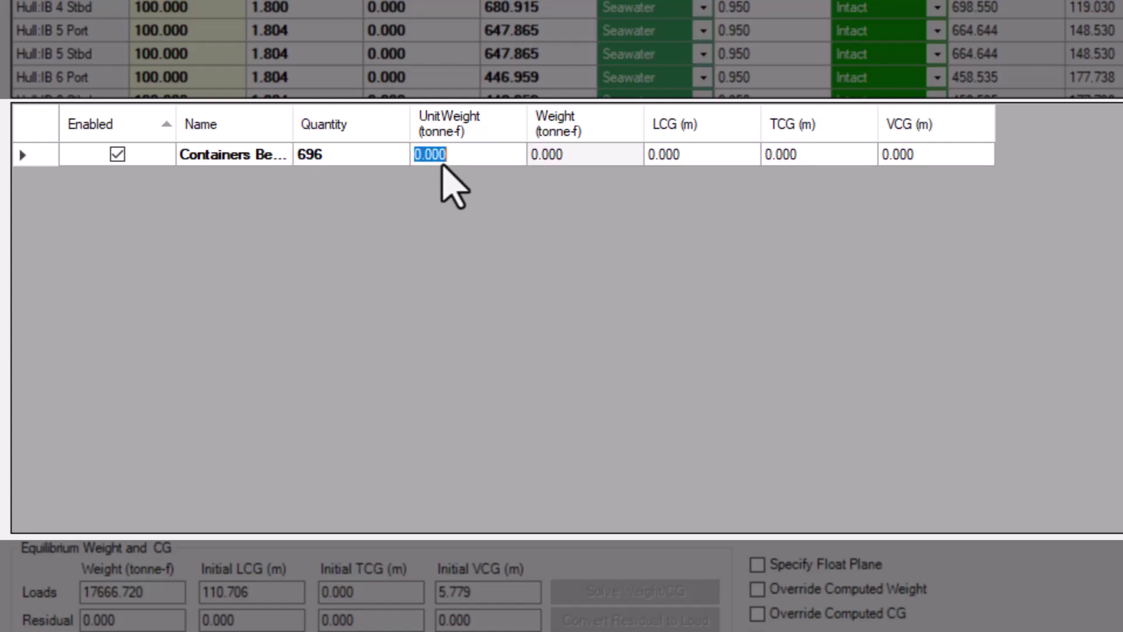
text(16)
key(Return)
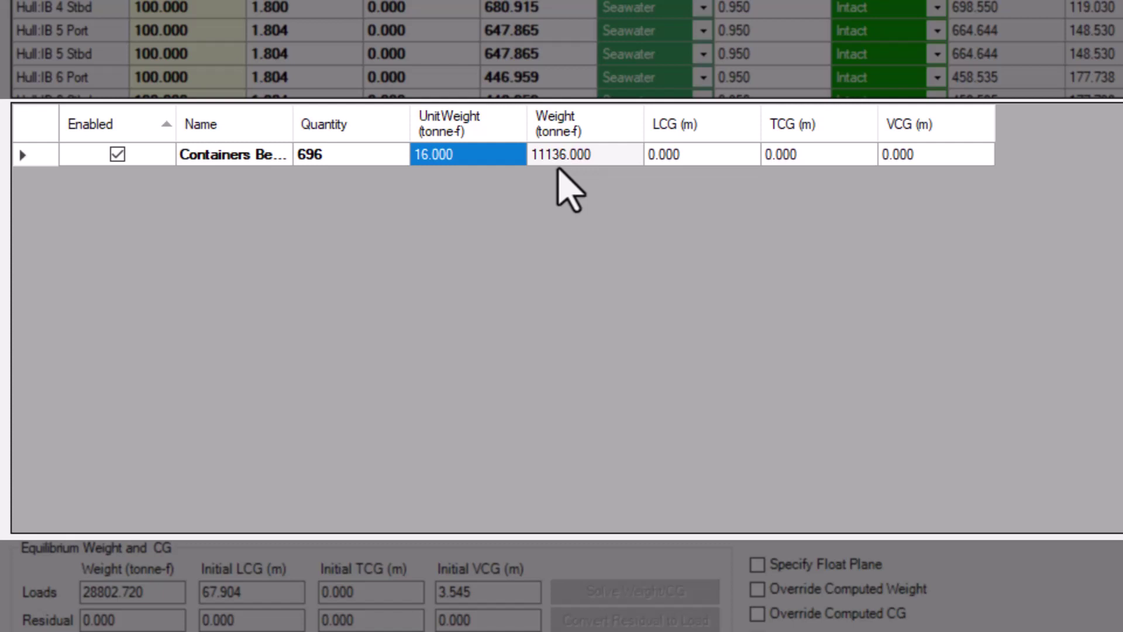
Set the containers load's LCG to 126.17 m and VCG to 9.02 m.
click(700, 155)
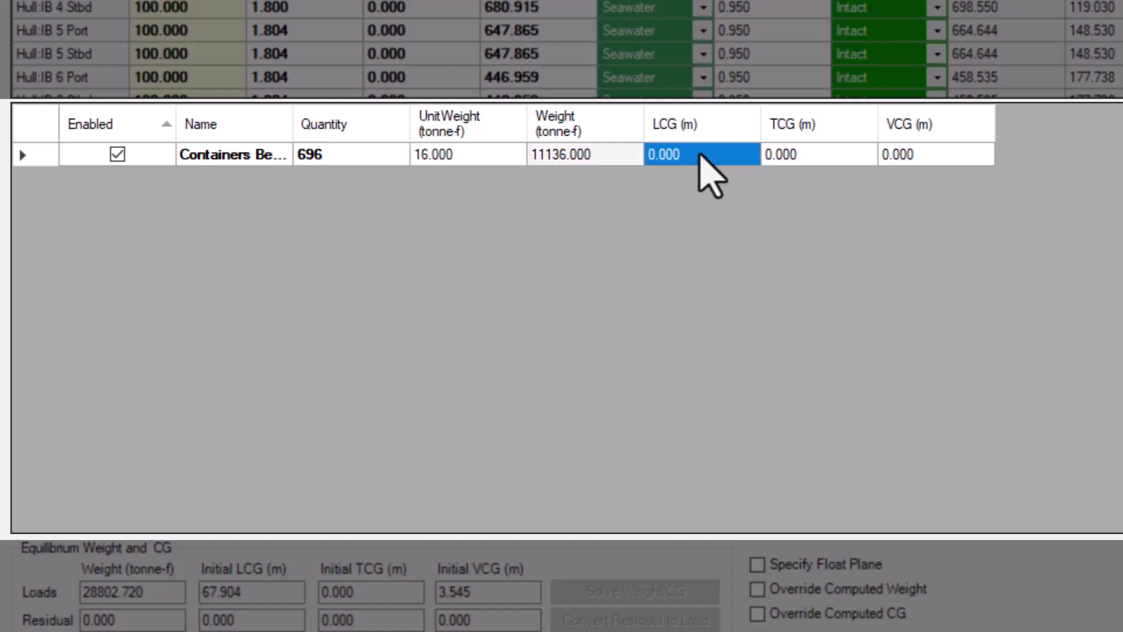
click(700, 155)
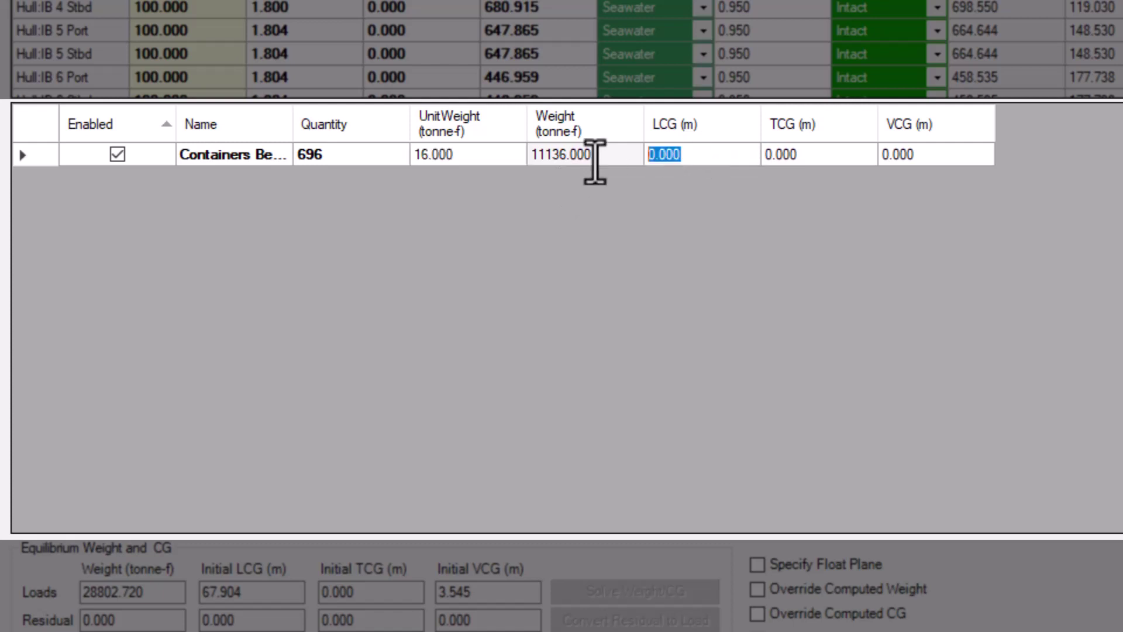
text(126.17)
key(Tab)
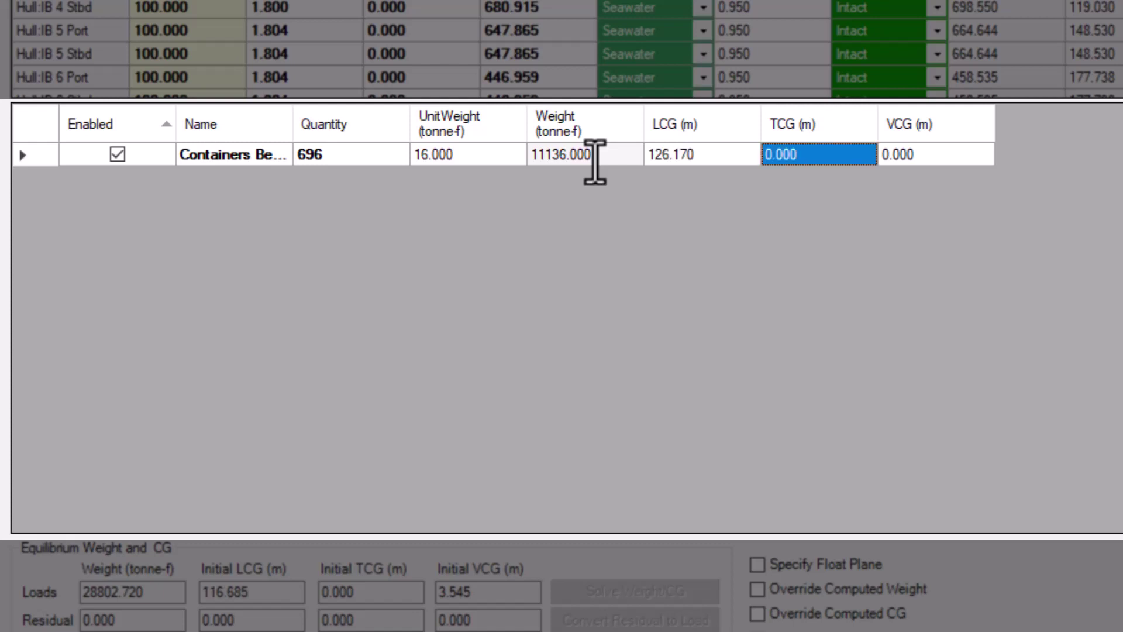
key(Tab)
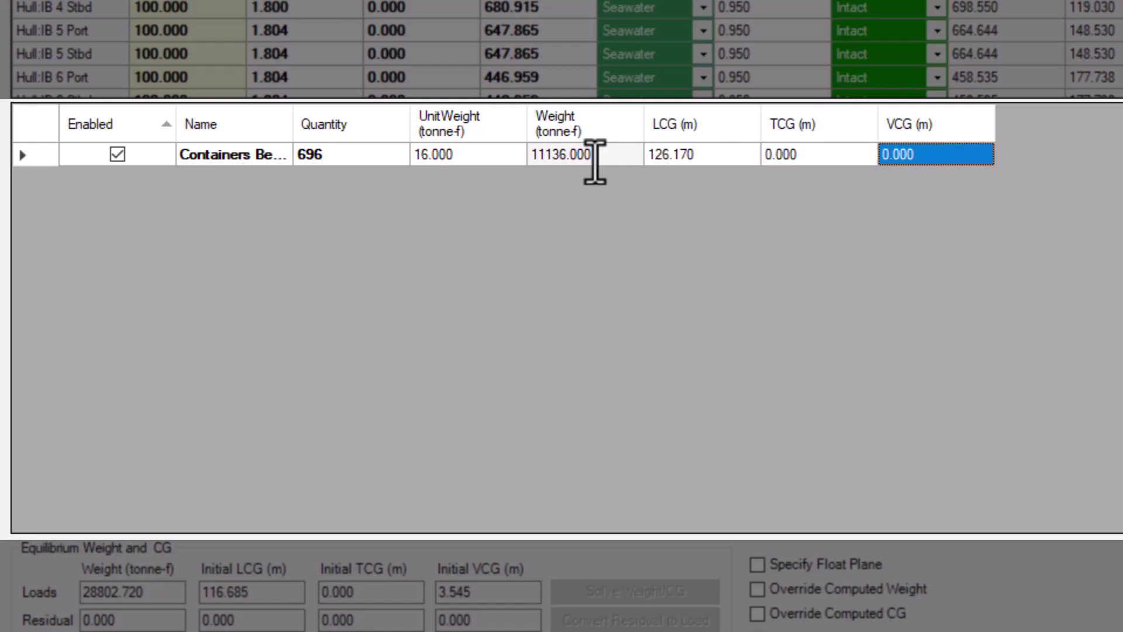
text(9.02)
key(Return)
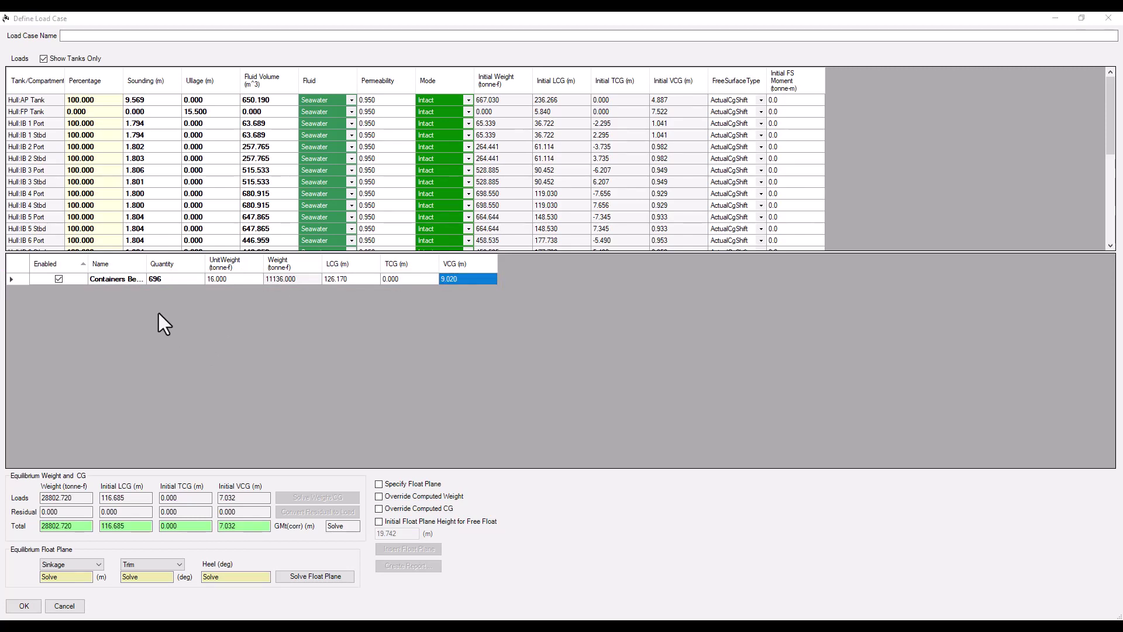
Name the load case 'Full Load Departure' and confirm it with OK.
click(88, 36)
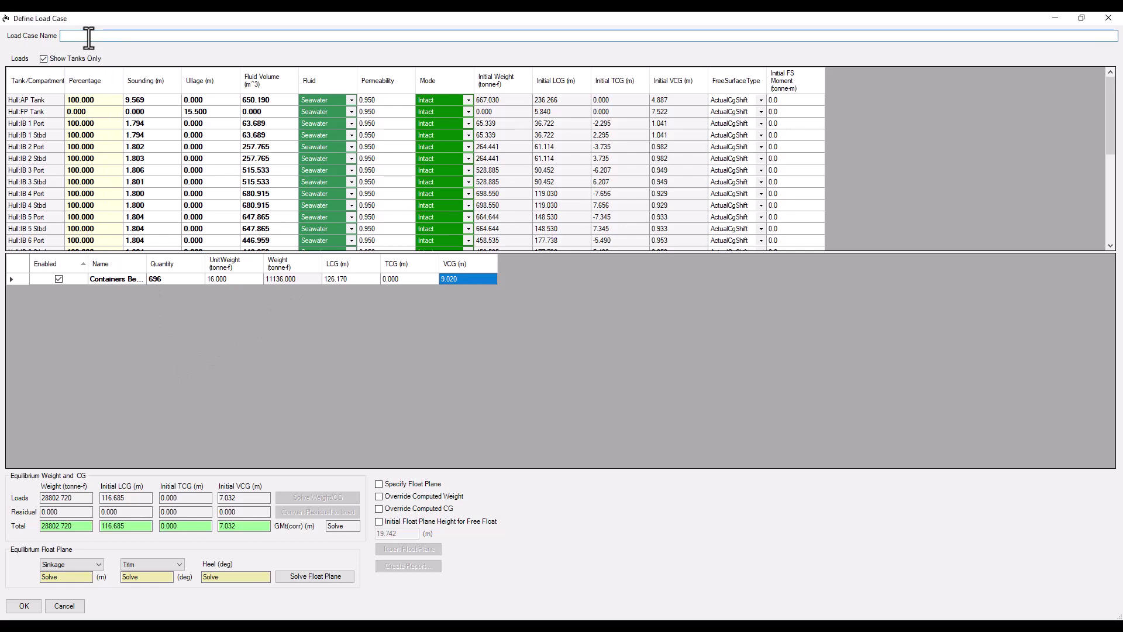
text(Full Load Departure)
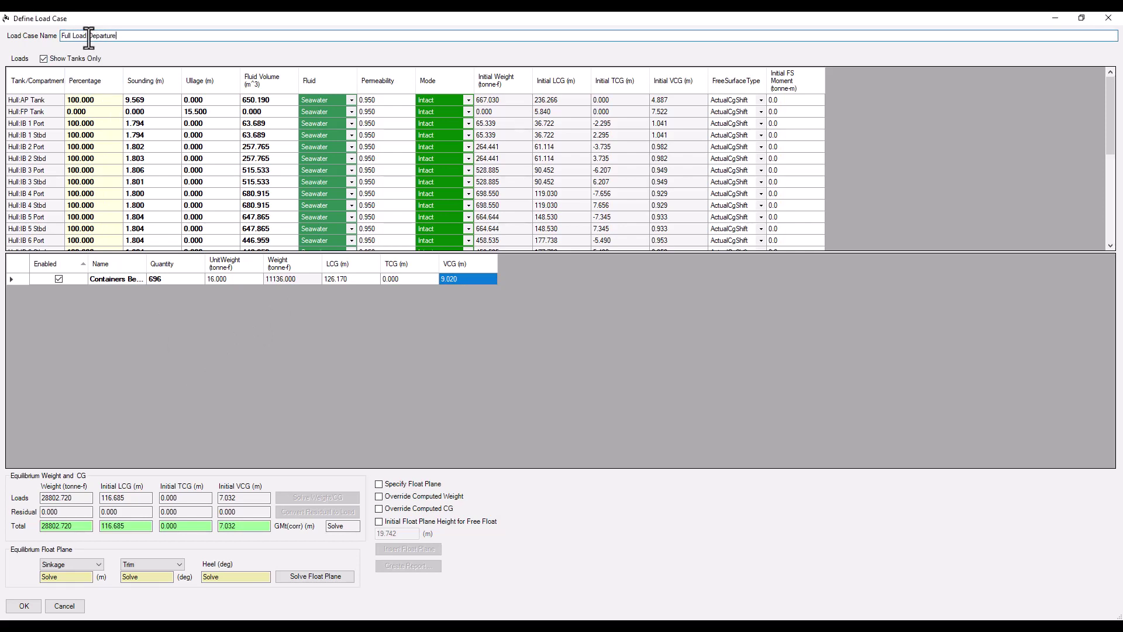
click(24, 606)
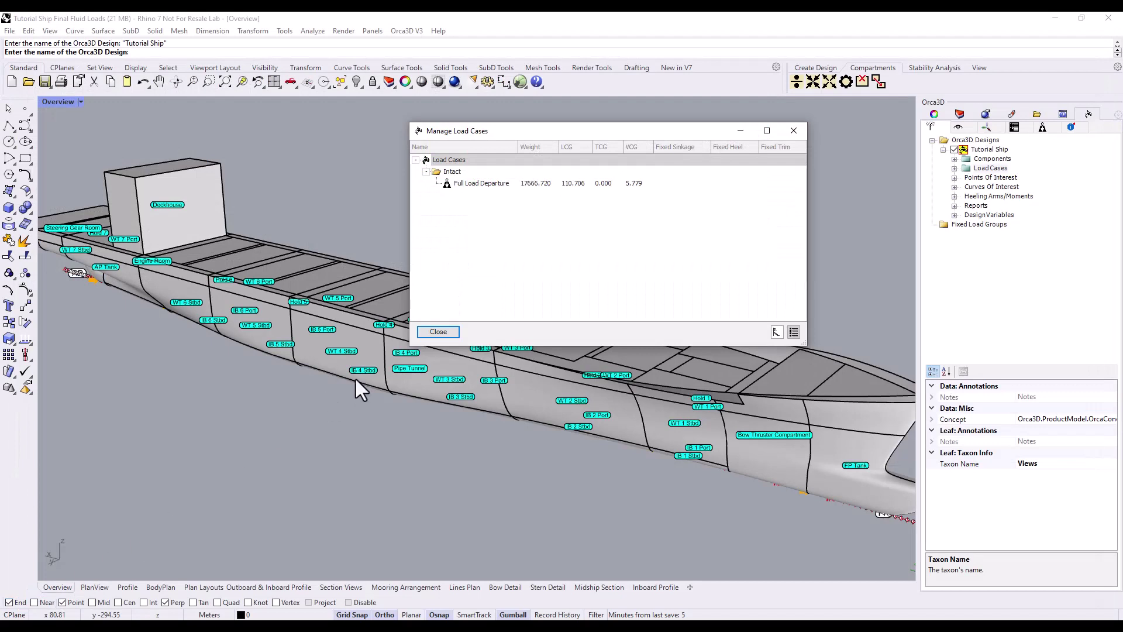
Close Manage Load Cases and open Manage Load Groups from the Fixed Load Groups branch.
click(438, 331)
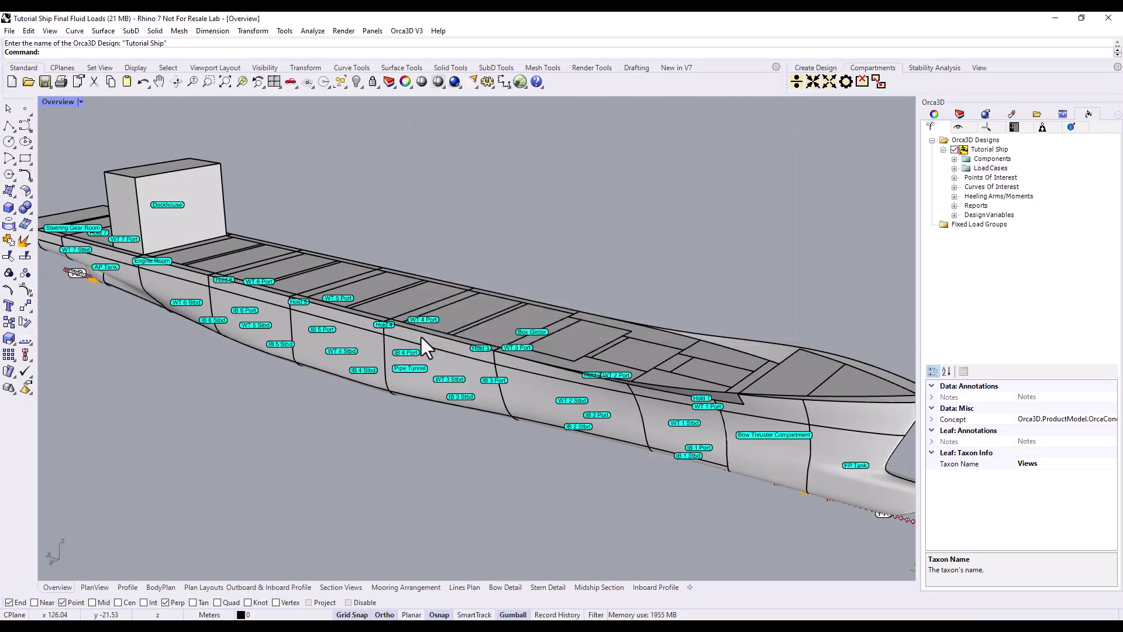
click(965, 224)
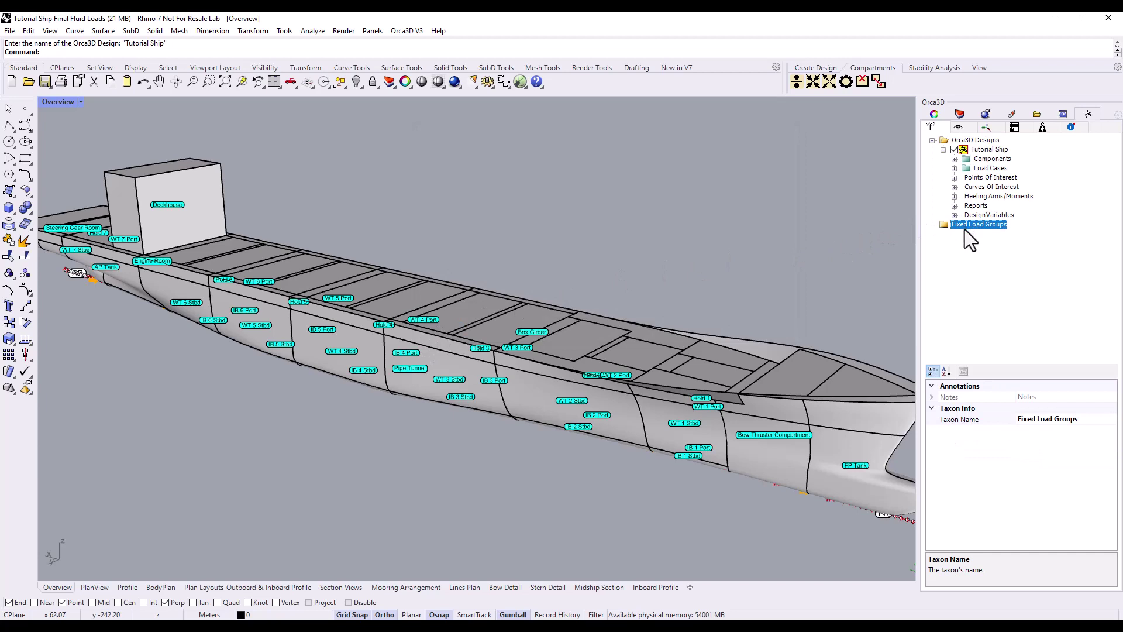
right_click(965, 229)
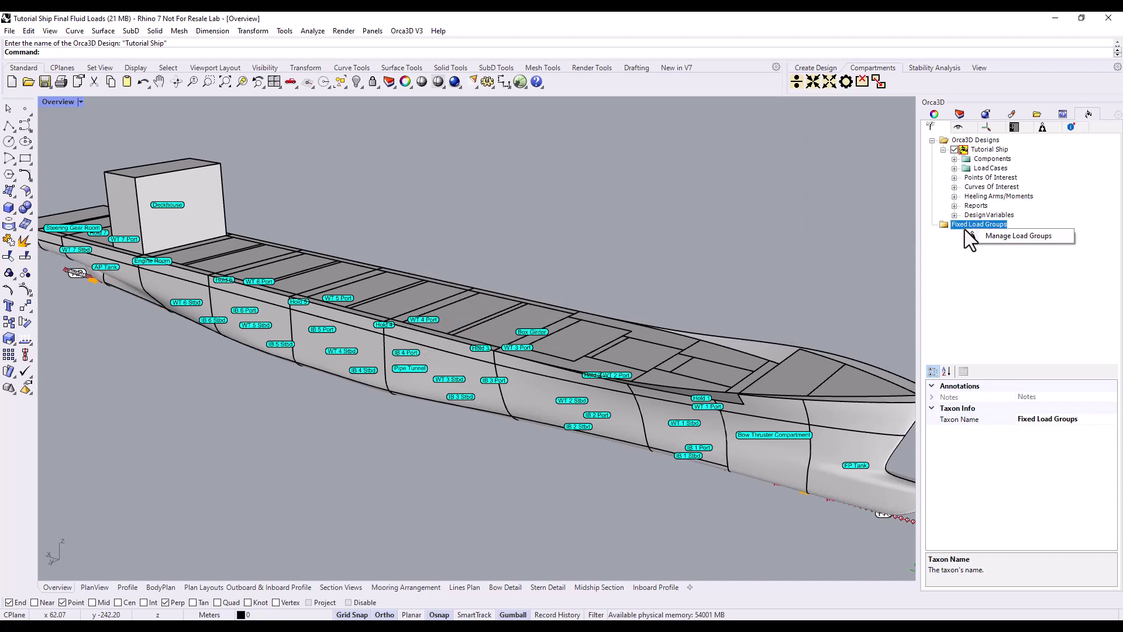
click(1010, 252)
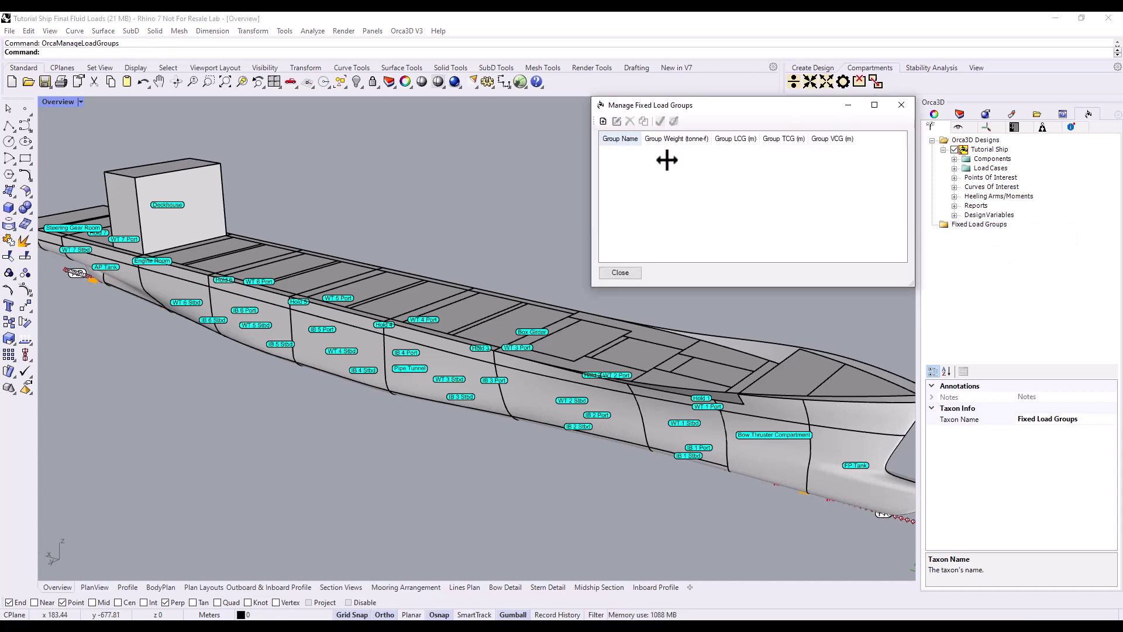
Add a new fixed load group, 'Load Group', and open its definition for editing.
click(603, 121)
click(638, 164)
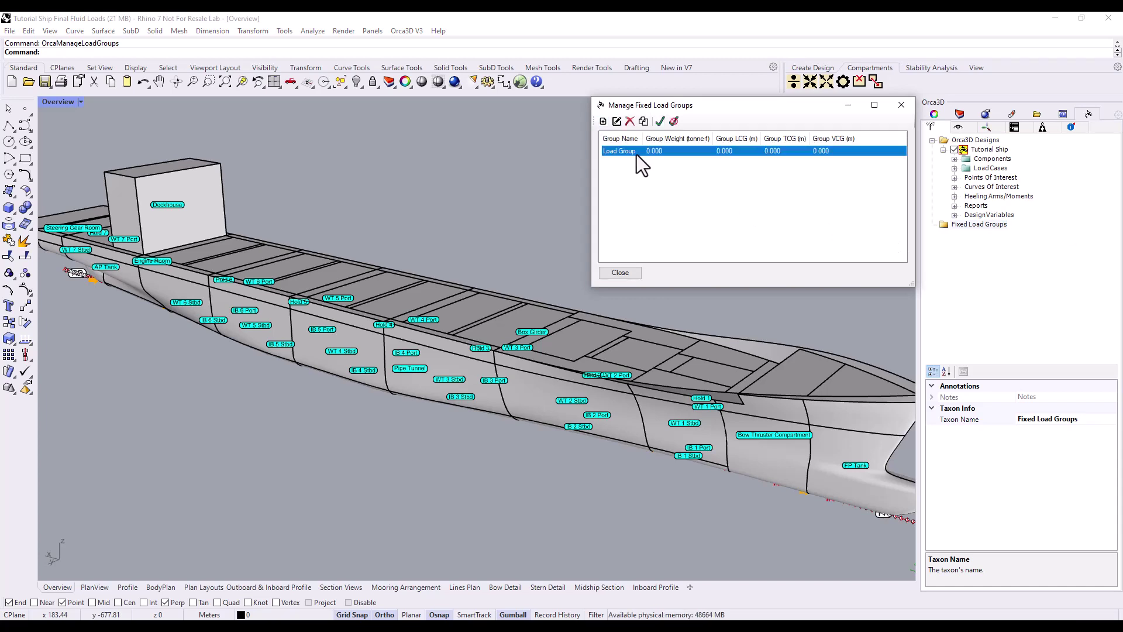
click(616, 121)
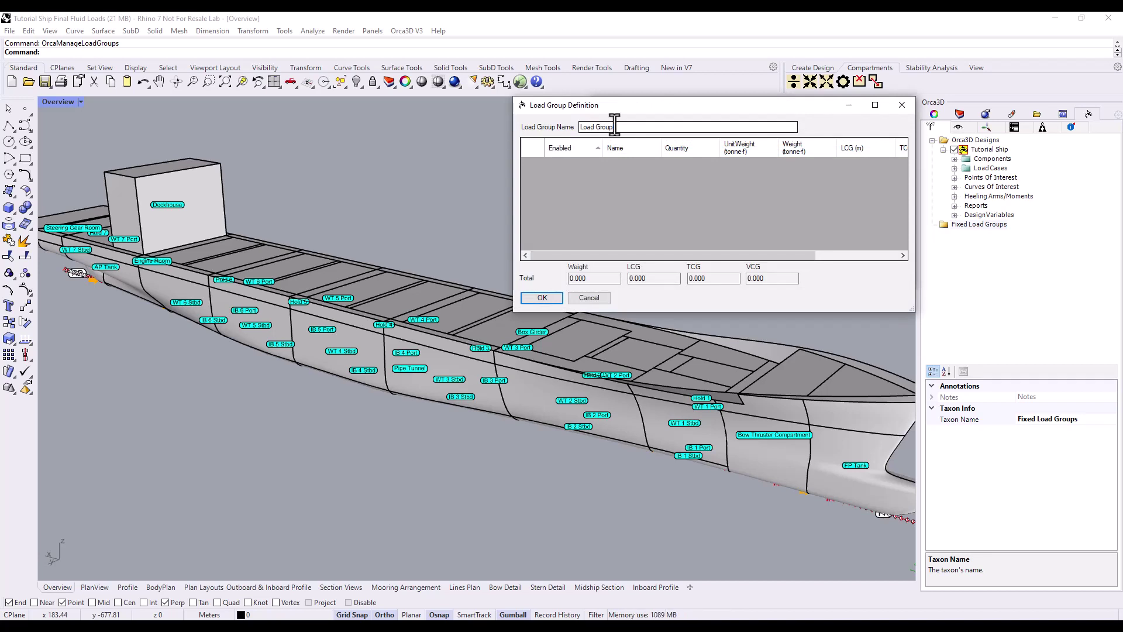
Rename the group to 'Containers' and add its first fixed load row.
drag(614, 127, 576, 128)
text(Containers)
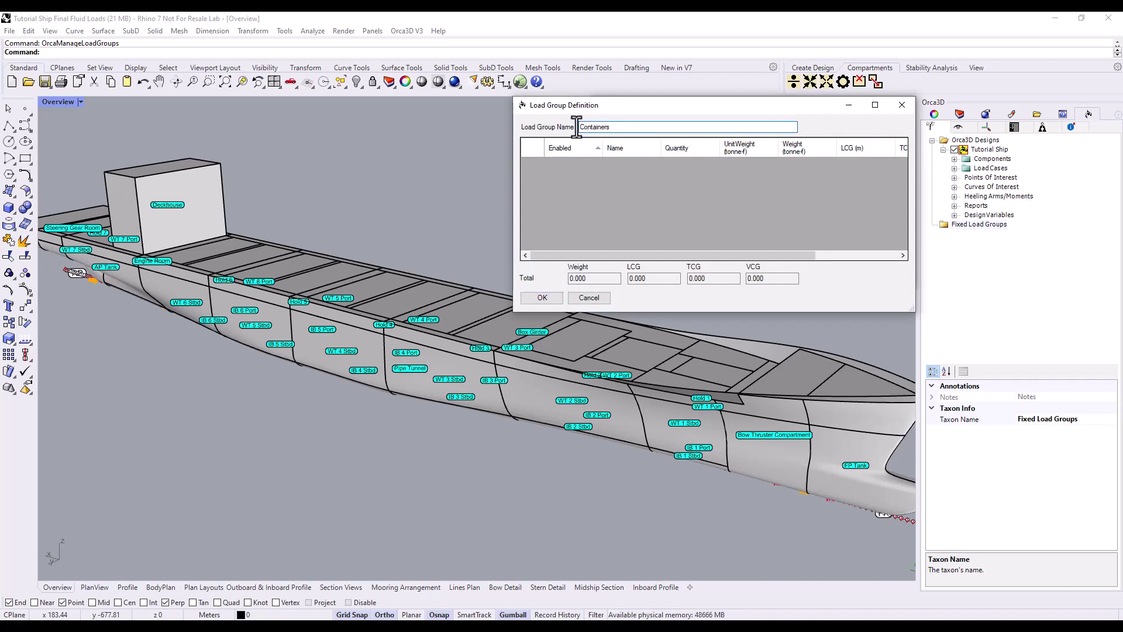
right_click(556, 166)
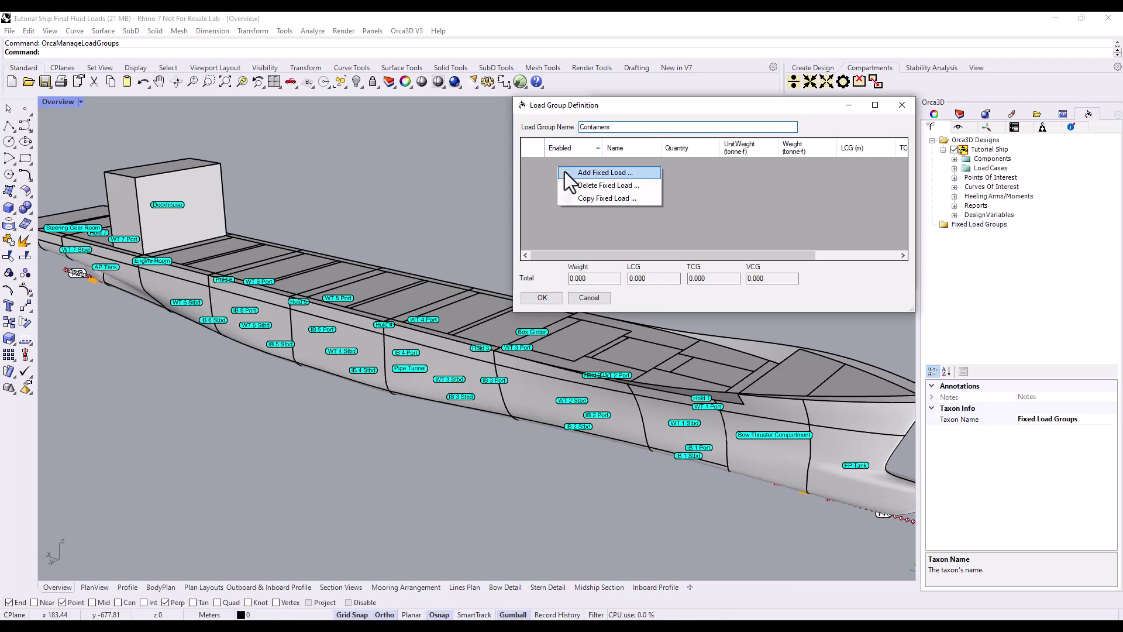
click(564, 171)
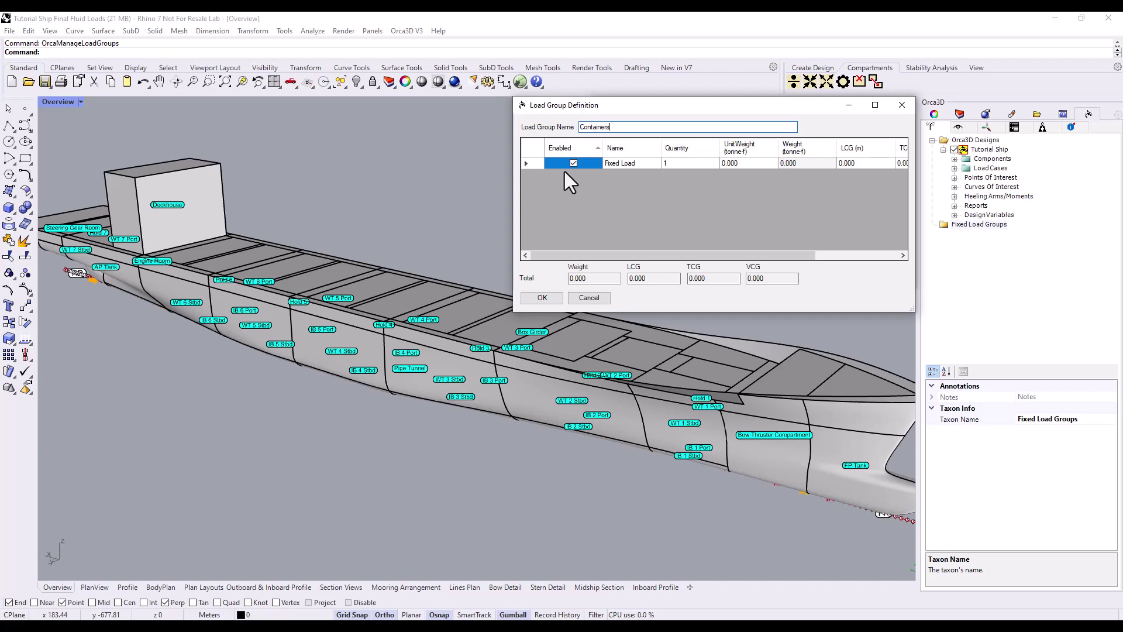
Fill the row as Below Dk: quantity 696, 16 t each, LCG 126.17 m, VCG 9.02 m.
click(616, 167)
text(Below)
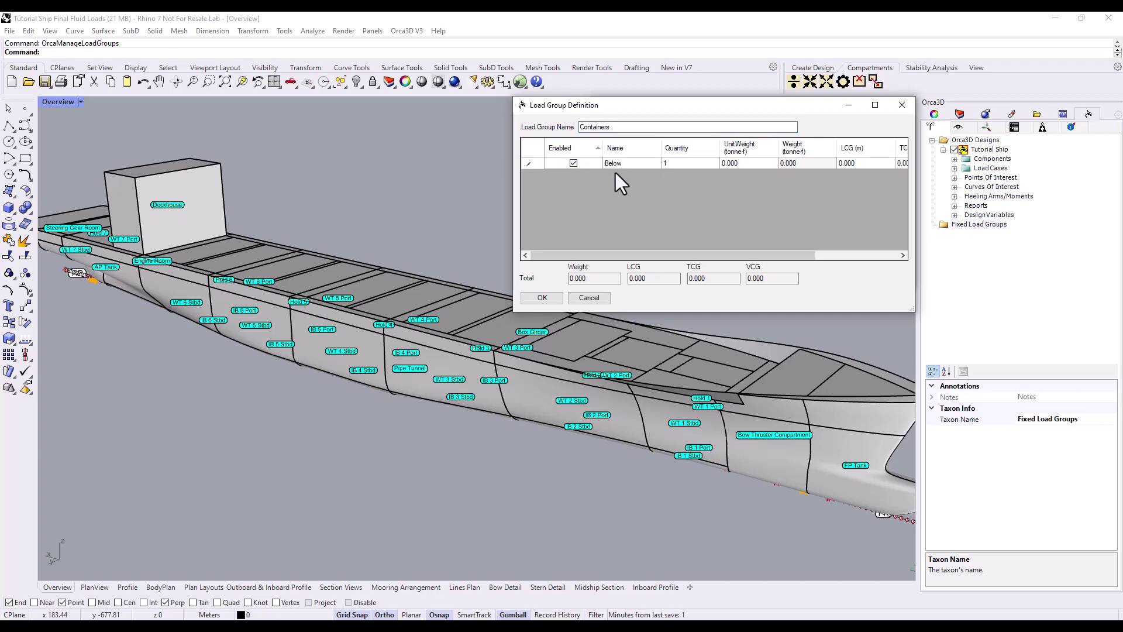
text( Dk)
key(Tab)
text(696)
key(Tab)
text(16)
key(Tab)
key(Tab)
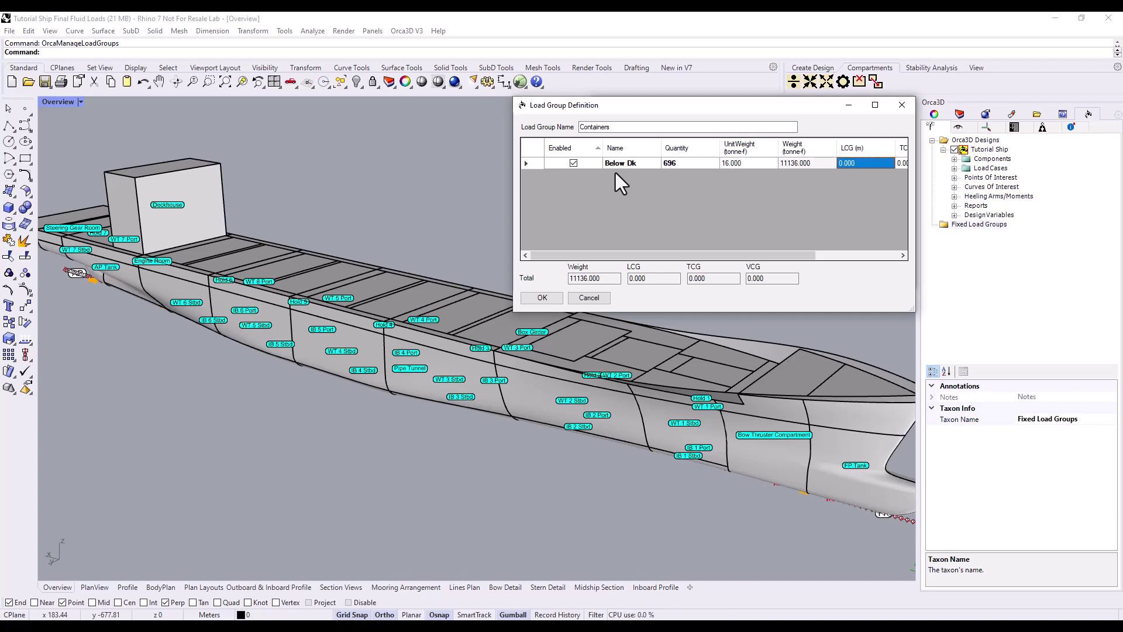
text(126.17)
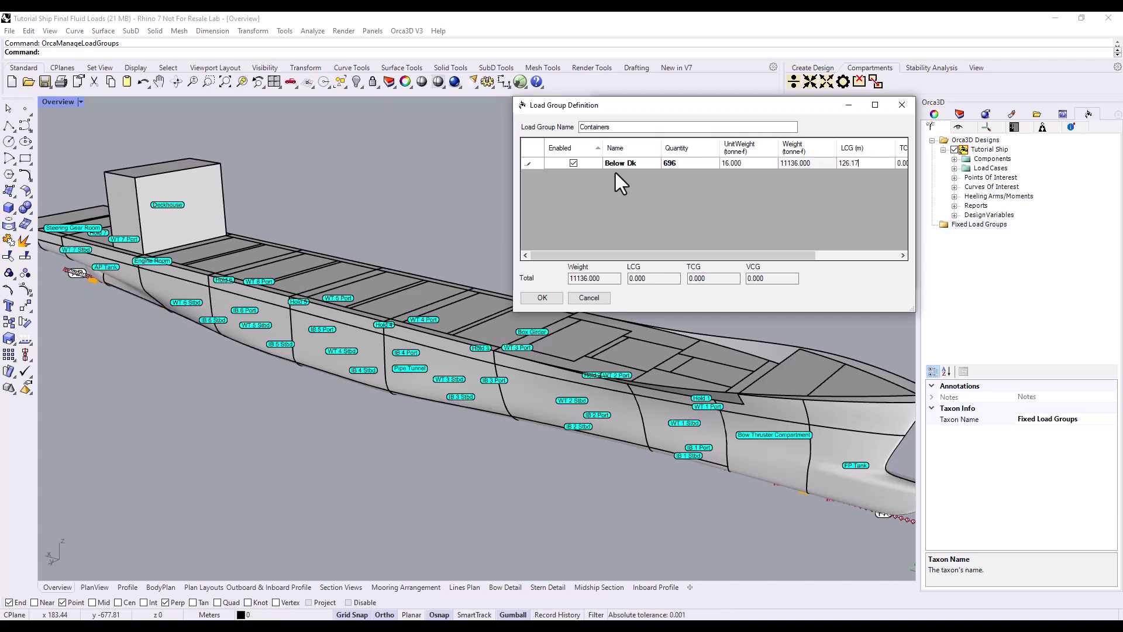
key(Tab)
key(Tab)
text(9.02)
key(Return)
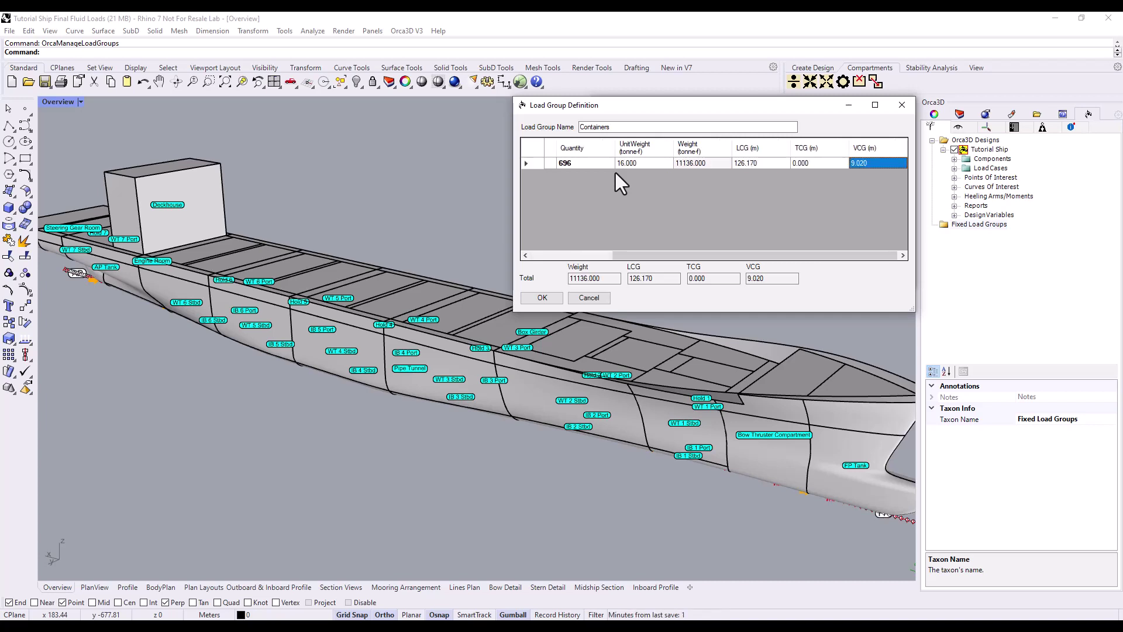
Add a second load row to the Containers group for Above Dk.
drag(620, 258, 529, 253)
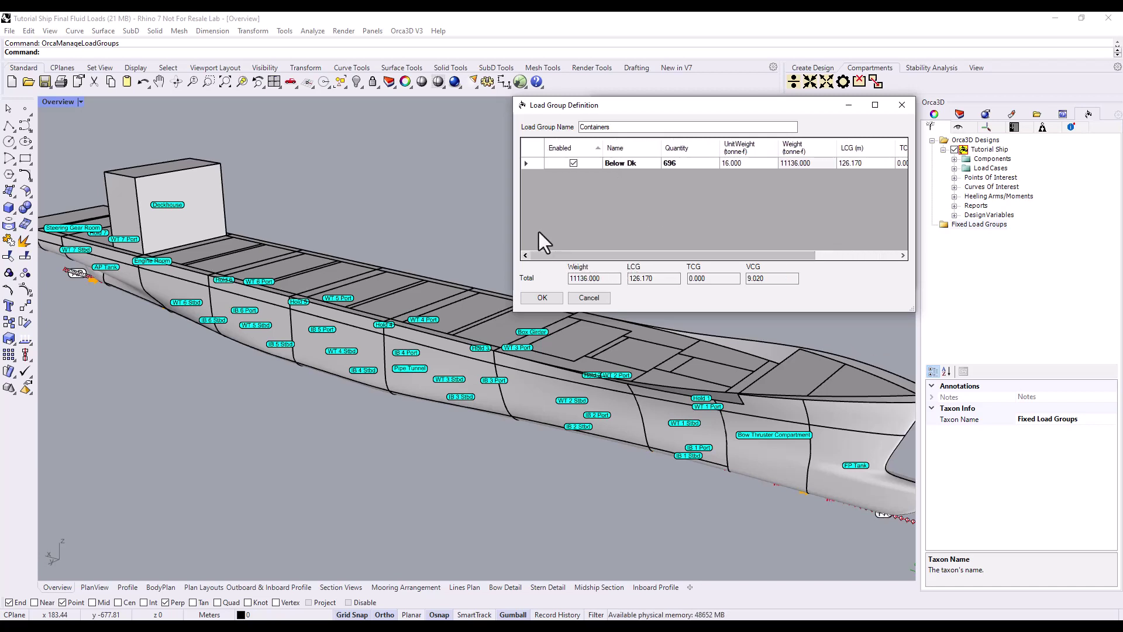
right_click(552, 205)
click(560, 209)
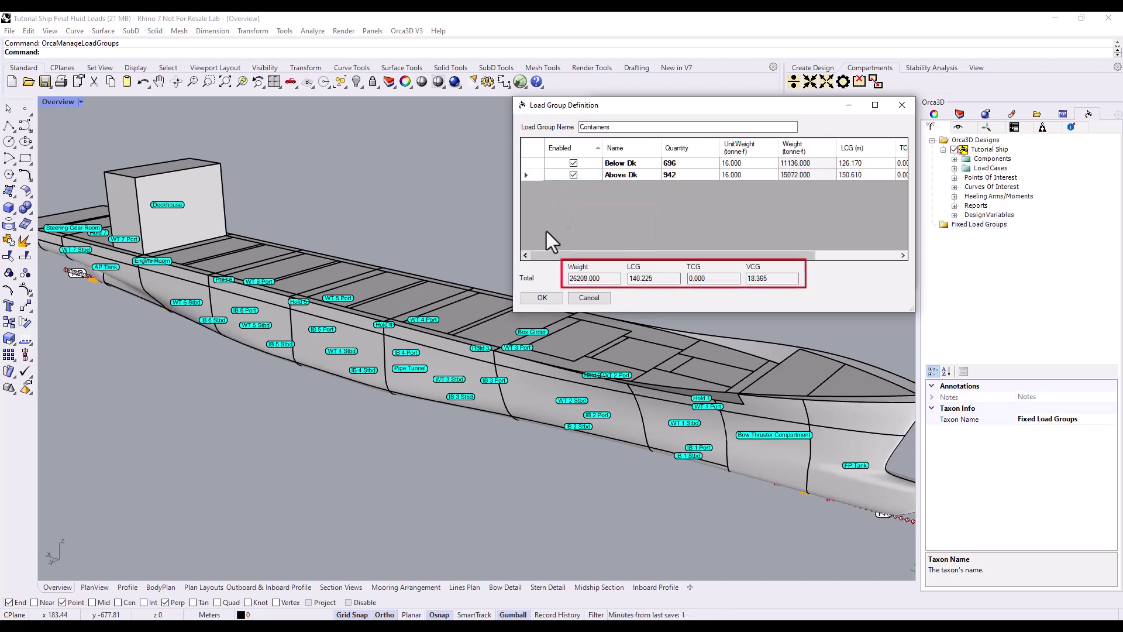
Accept the Containers group, then check its 2 loads and 26208000 mass in the tree.
click(538, 298)
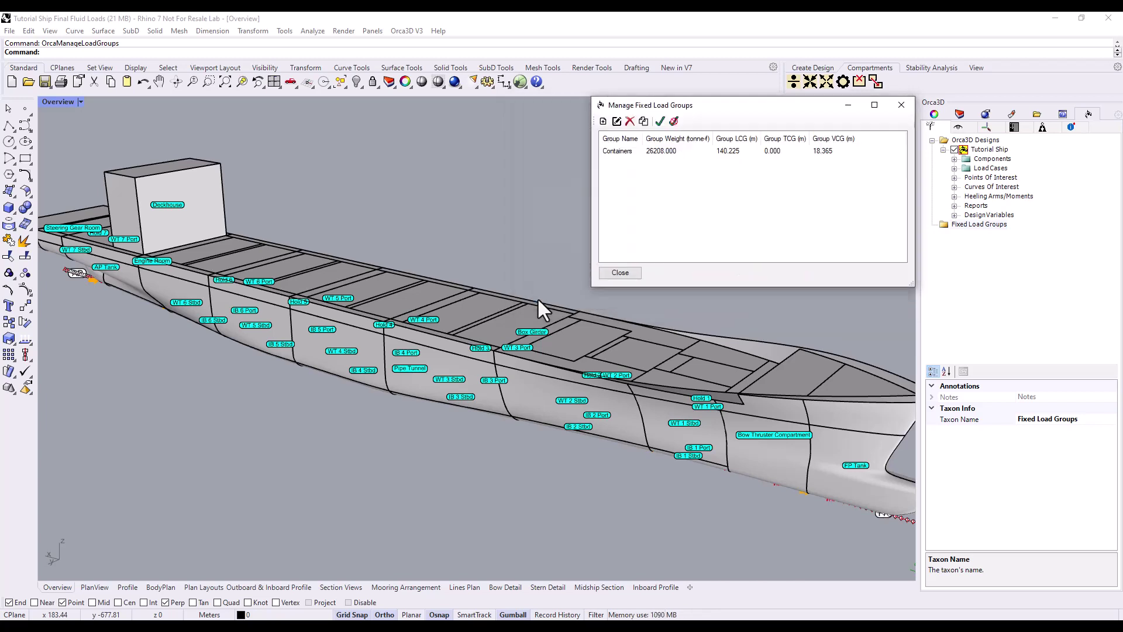
click(606, 272)
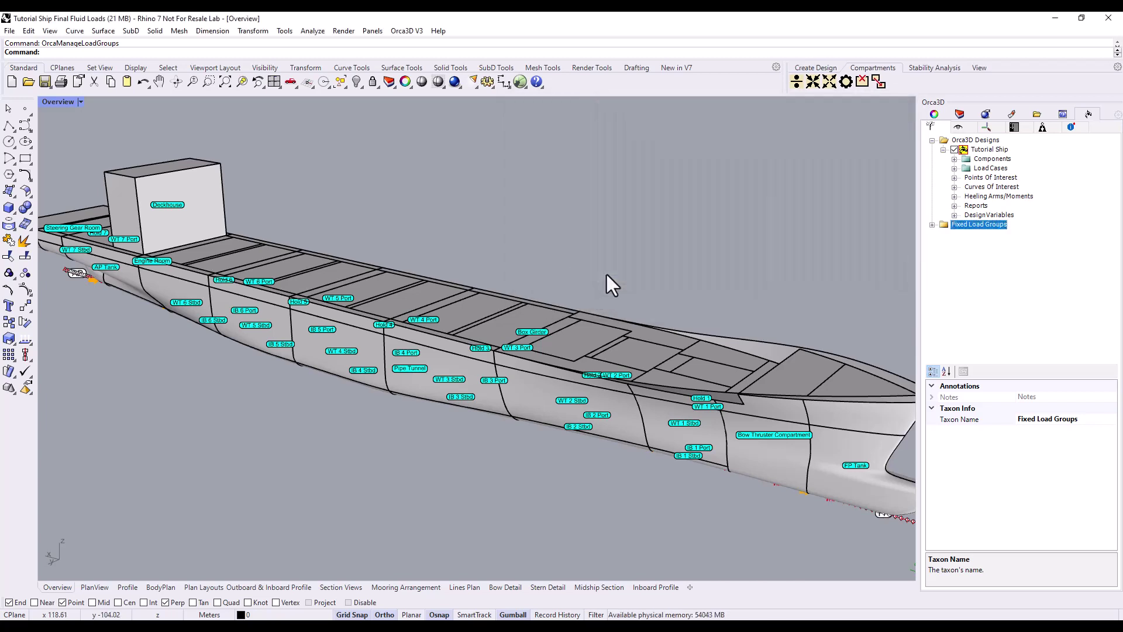
click(932, 225)
click(977, 234)
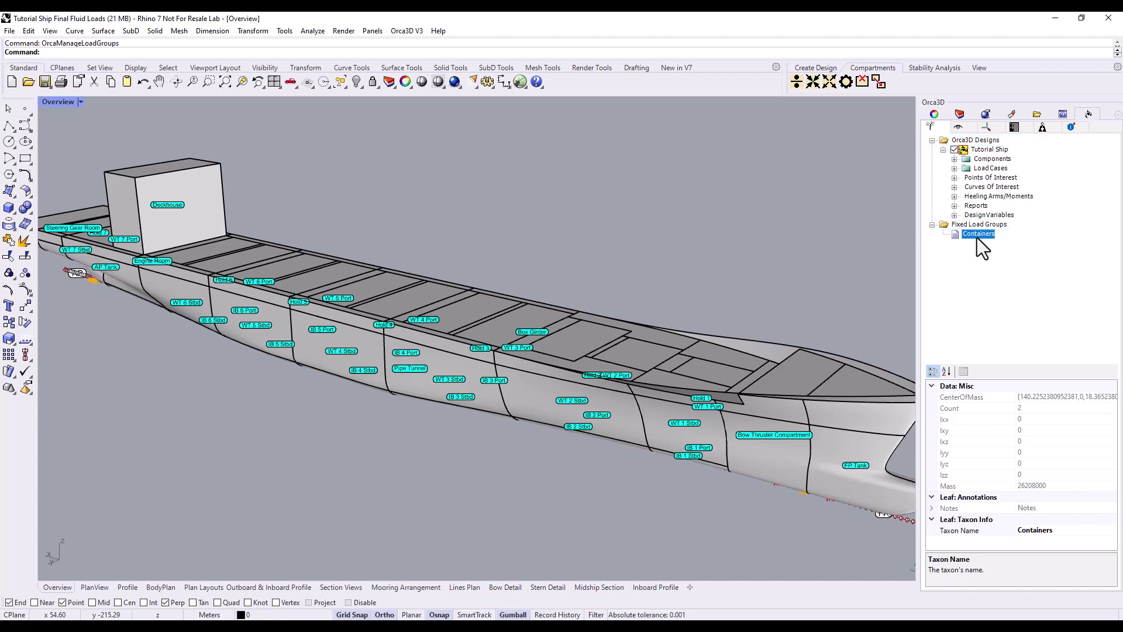
click(932, 225)
Edit the Full Load Departure case found under Load Cases > Intact.
click(954, 168)
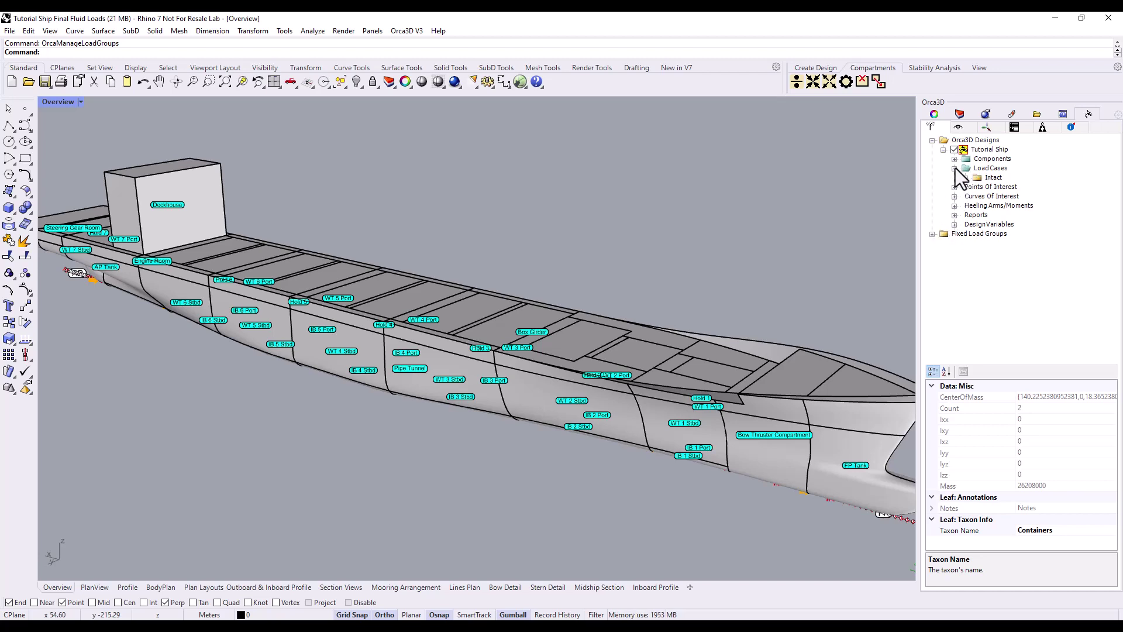
click(966, 177)
click(1004, 187)
right_click(1005, 185)
click(1011, 193)
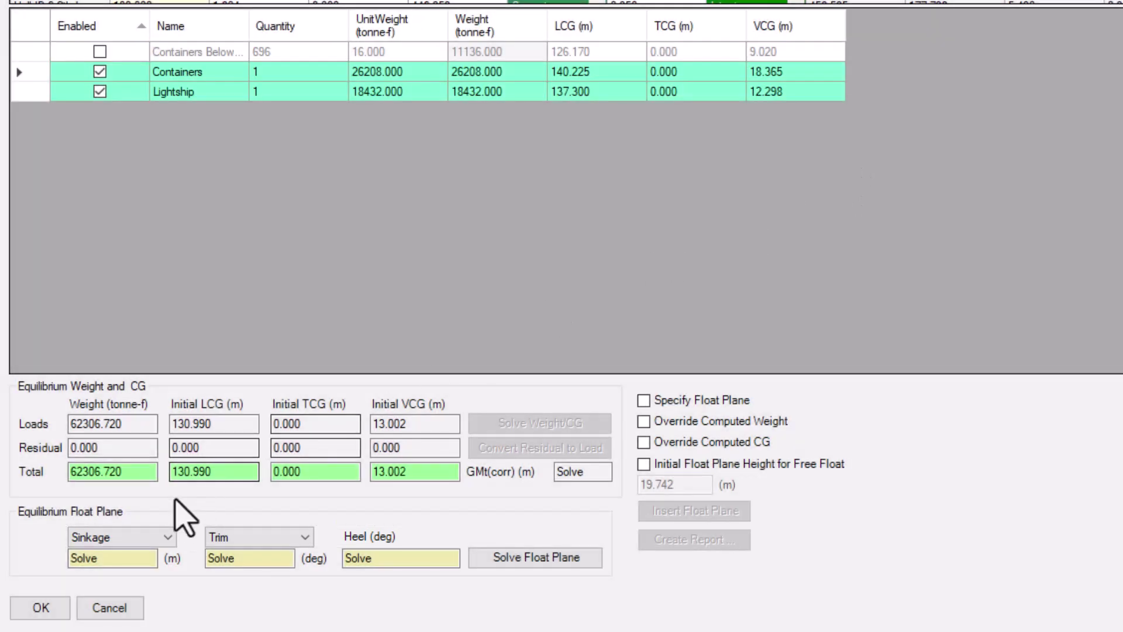
Keep Sinkage and Trim as the quantities to solve for.
click(168, 537)
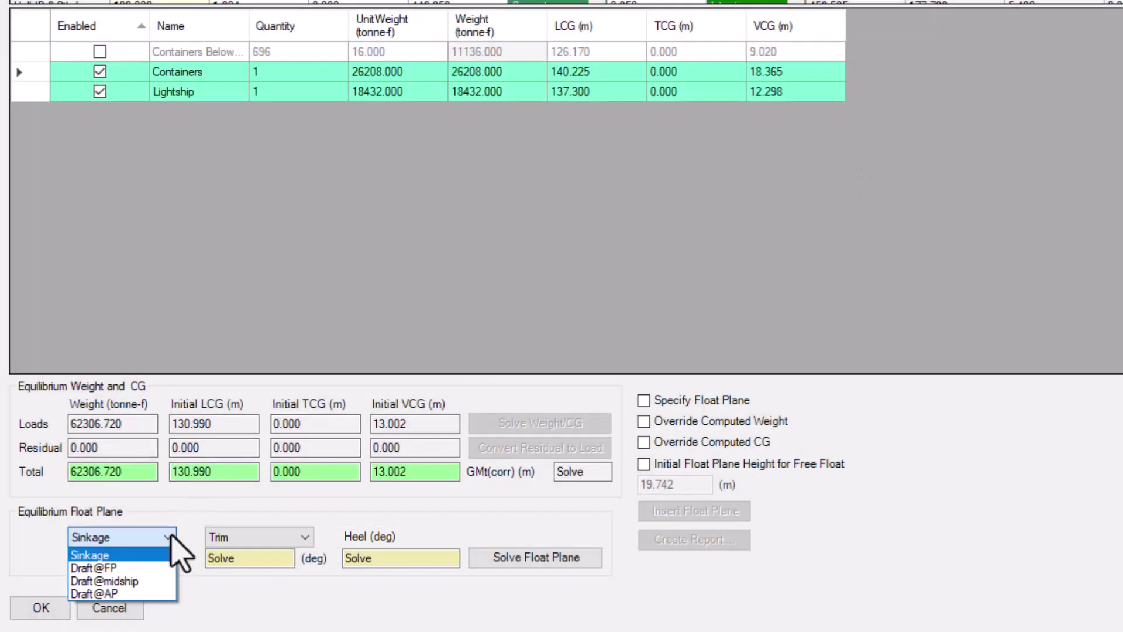
click(171, 536)
click(304, 536)
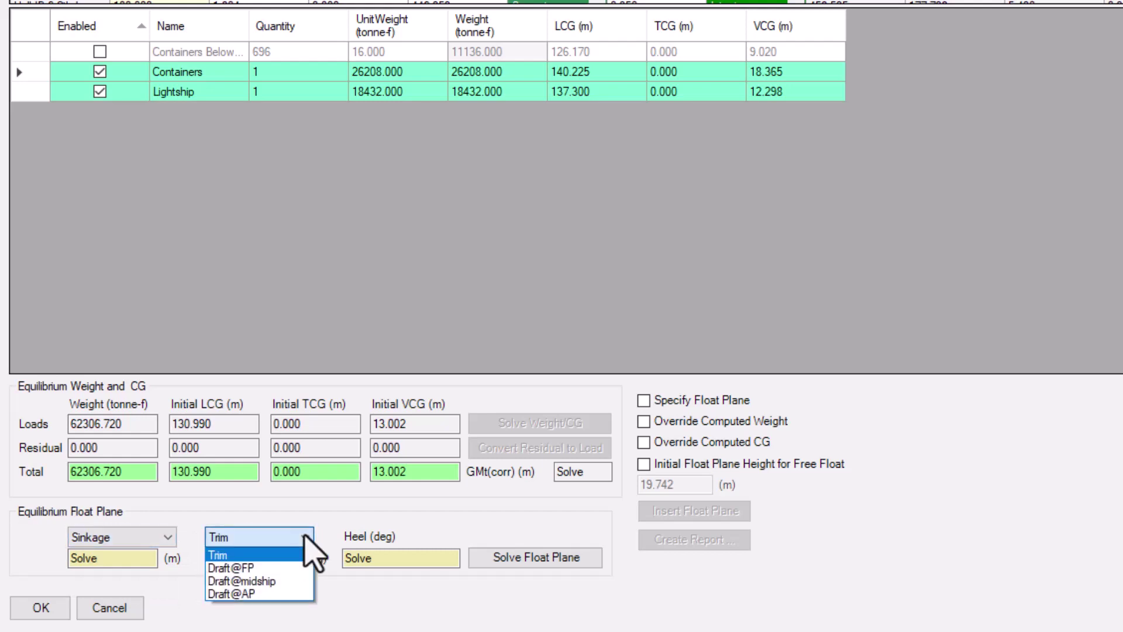
click(304, 535)
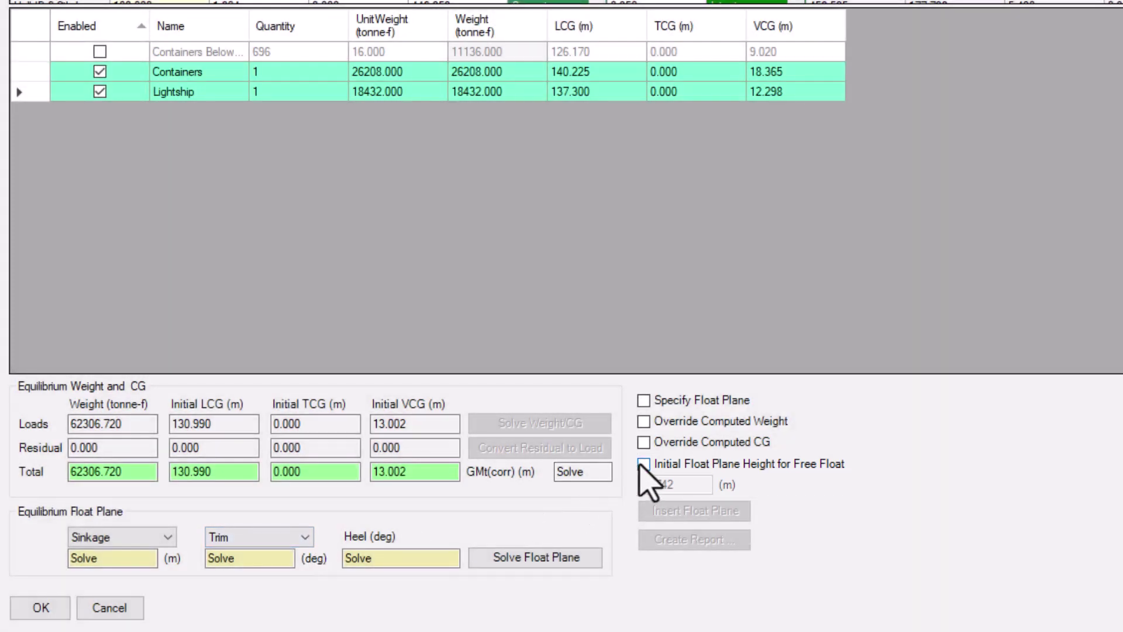
Solve the float plane from a 16 m initial height and insert it into the model.
click(643, 464)
double_click(633, 483)
text(16)
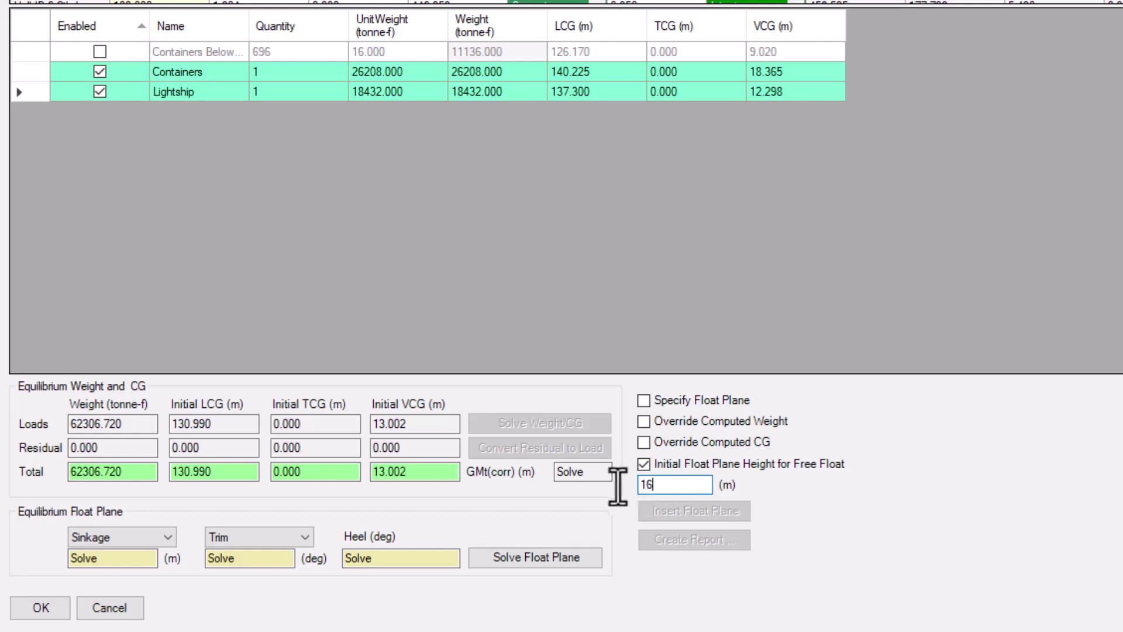
click(587, 557)
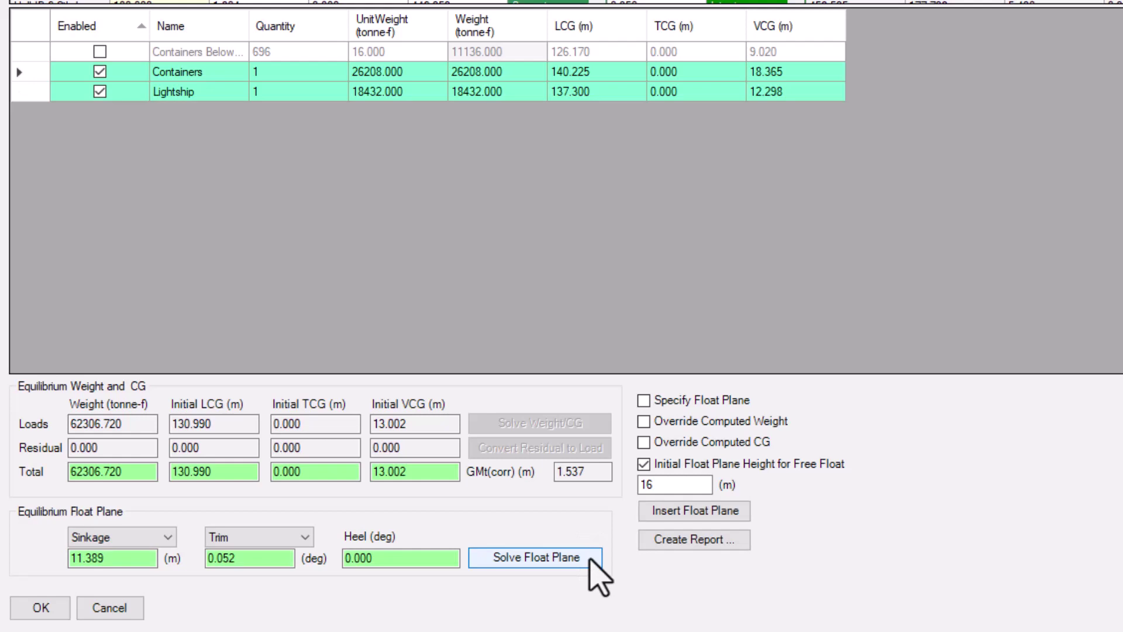
click(746, 511)
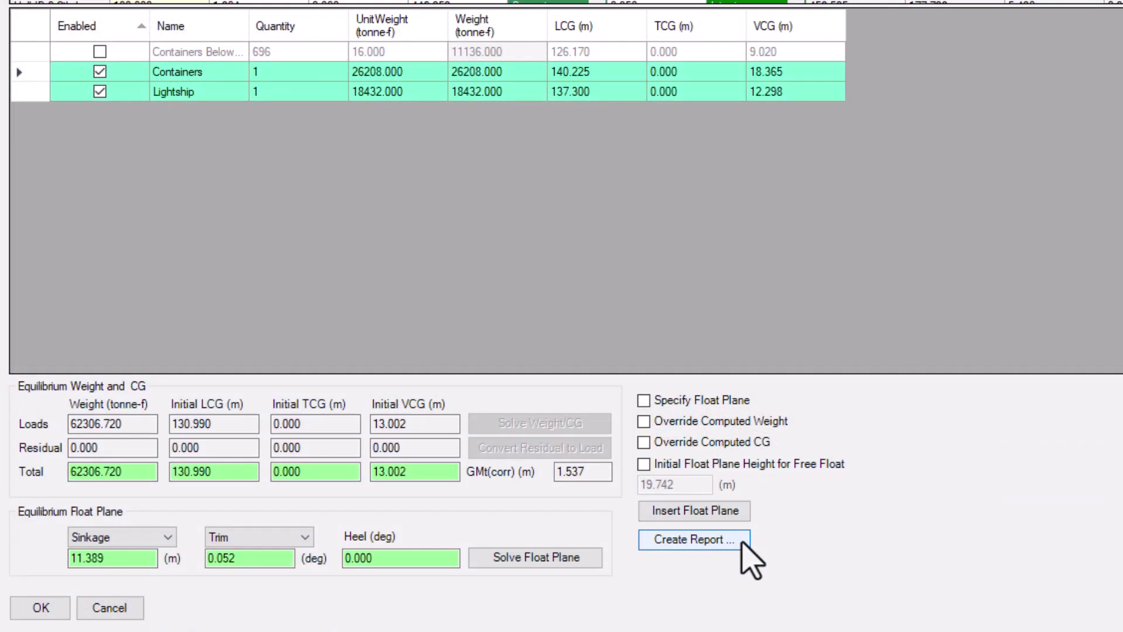
click(742, 541)
scroll(558, 178, down, 5)
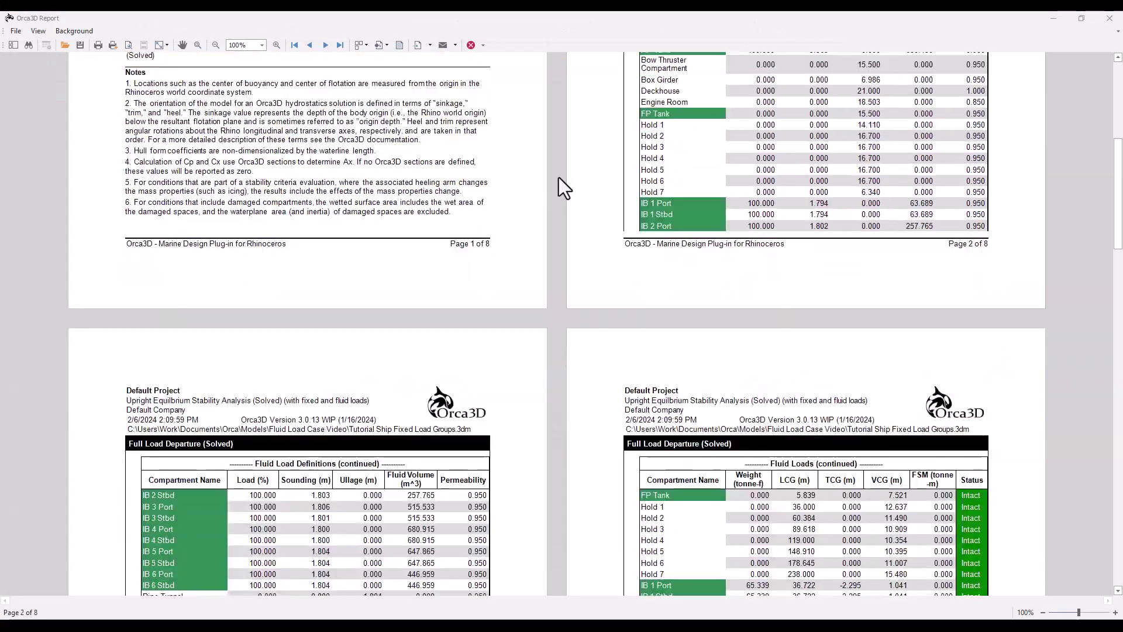
scroll(559, 179, down, 15)
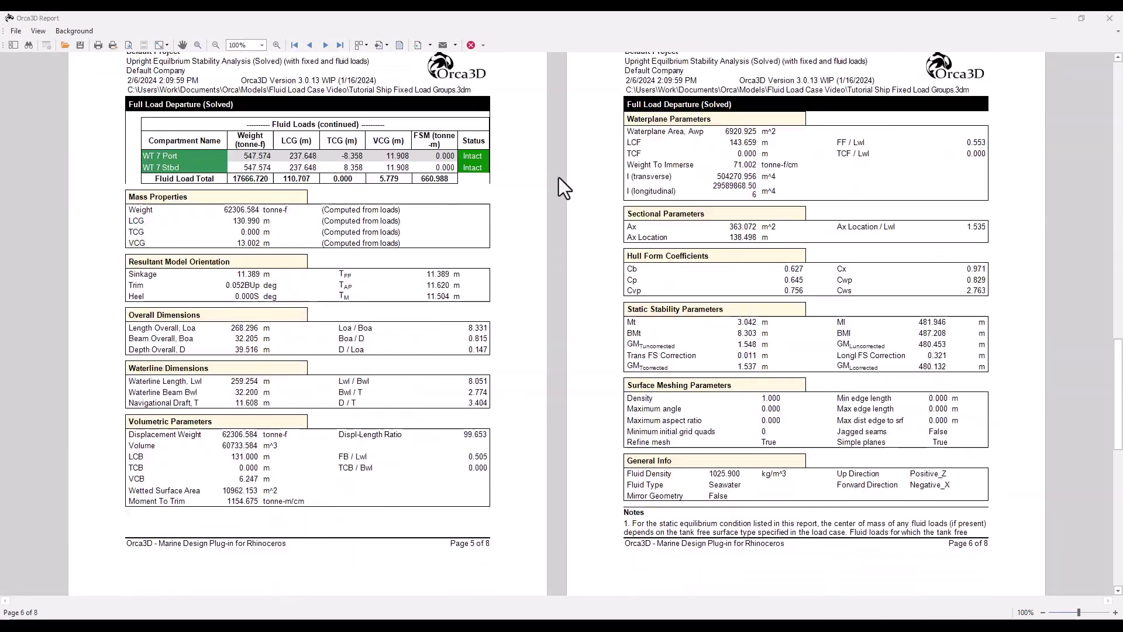
scroll(559, 177, down, 10)
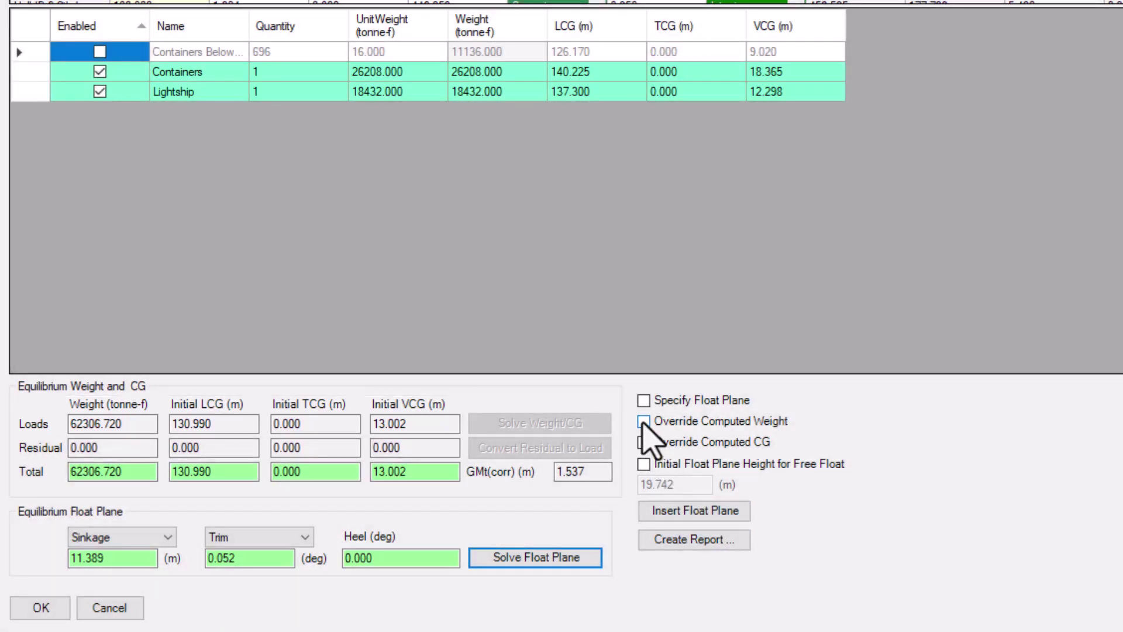
click(643, 421)
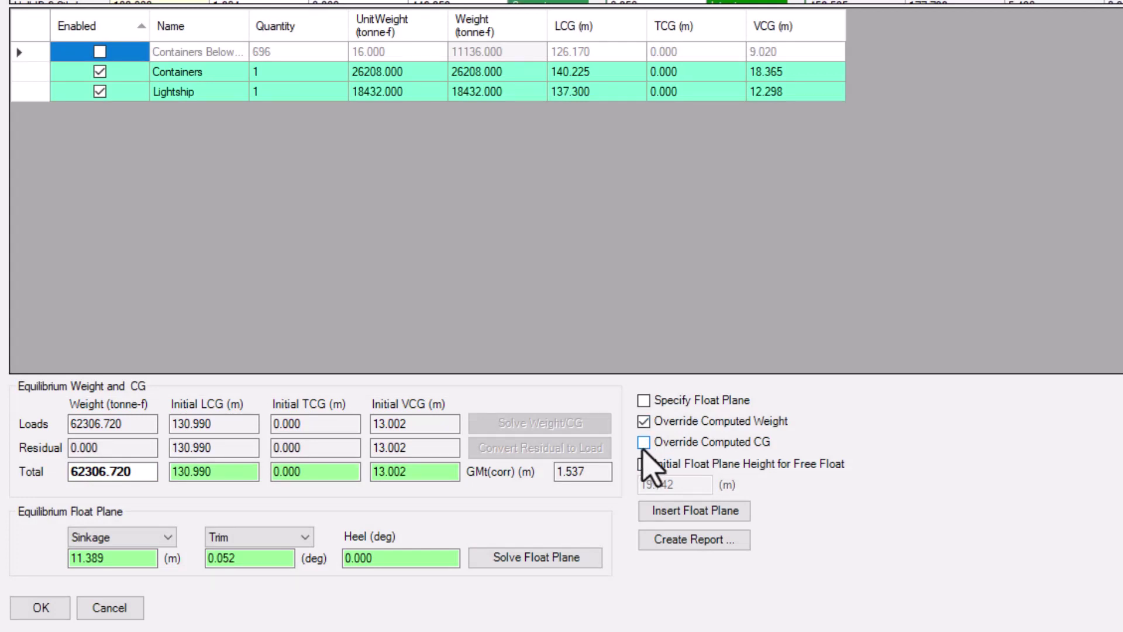
click(643, 443)
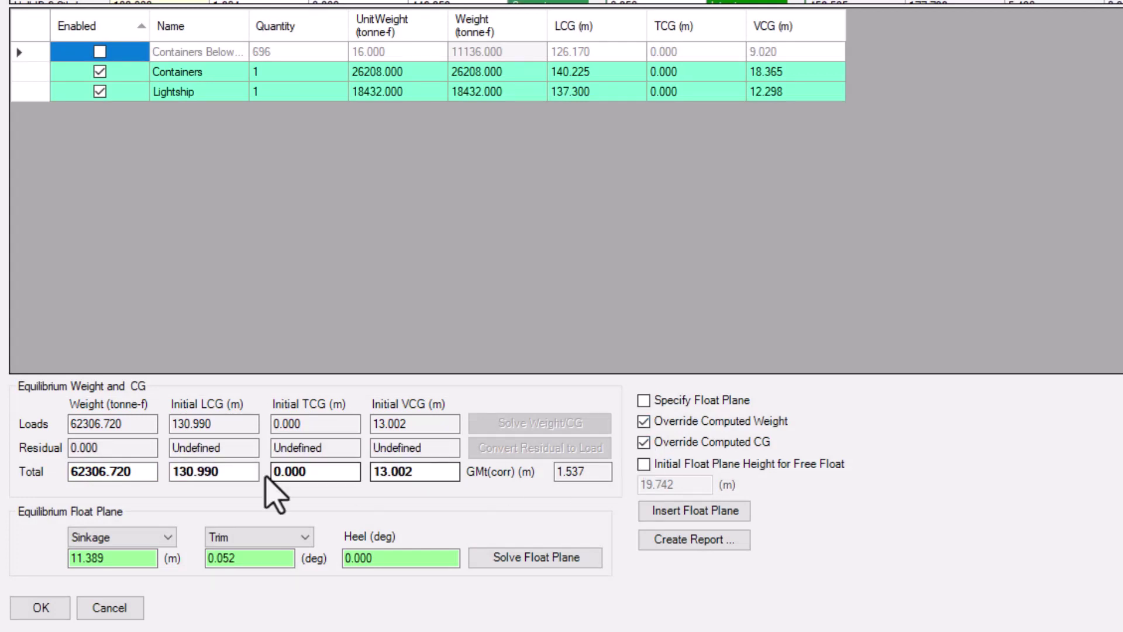
drag(138, 473, 96, 475)
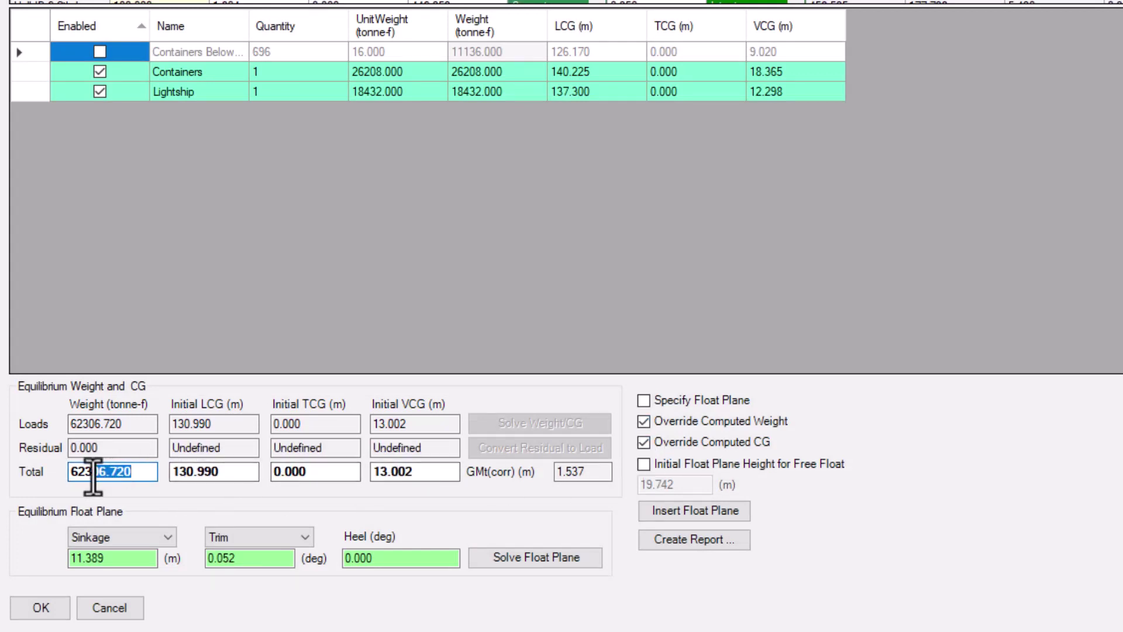
text(10)
key(Tab)
key(Tab)
key(Tab)
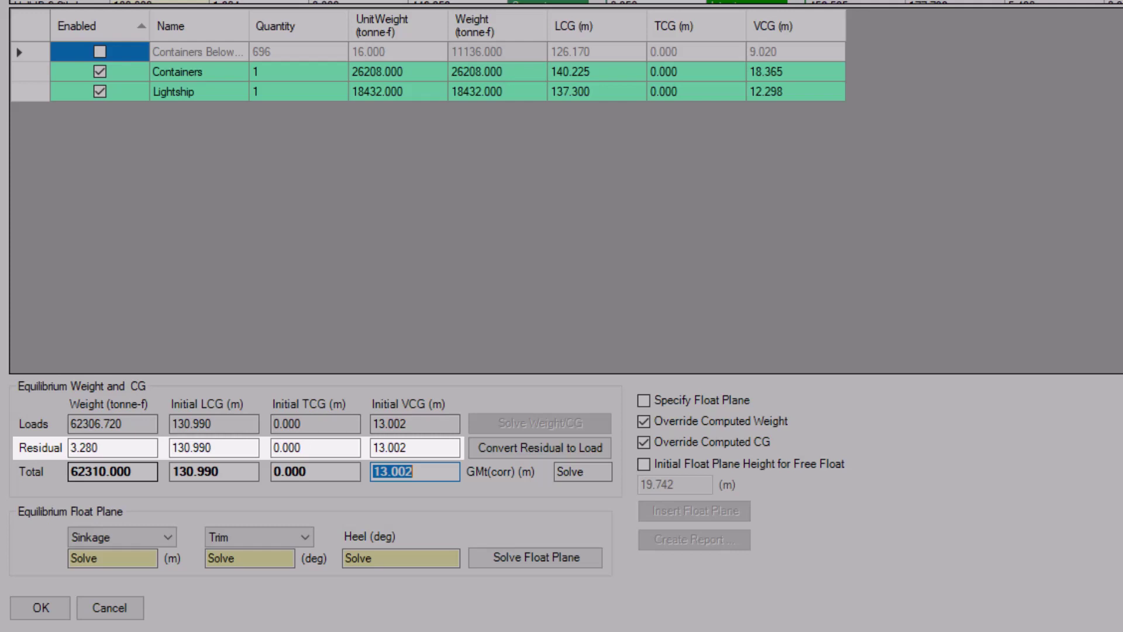
key(Return)
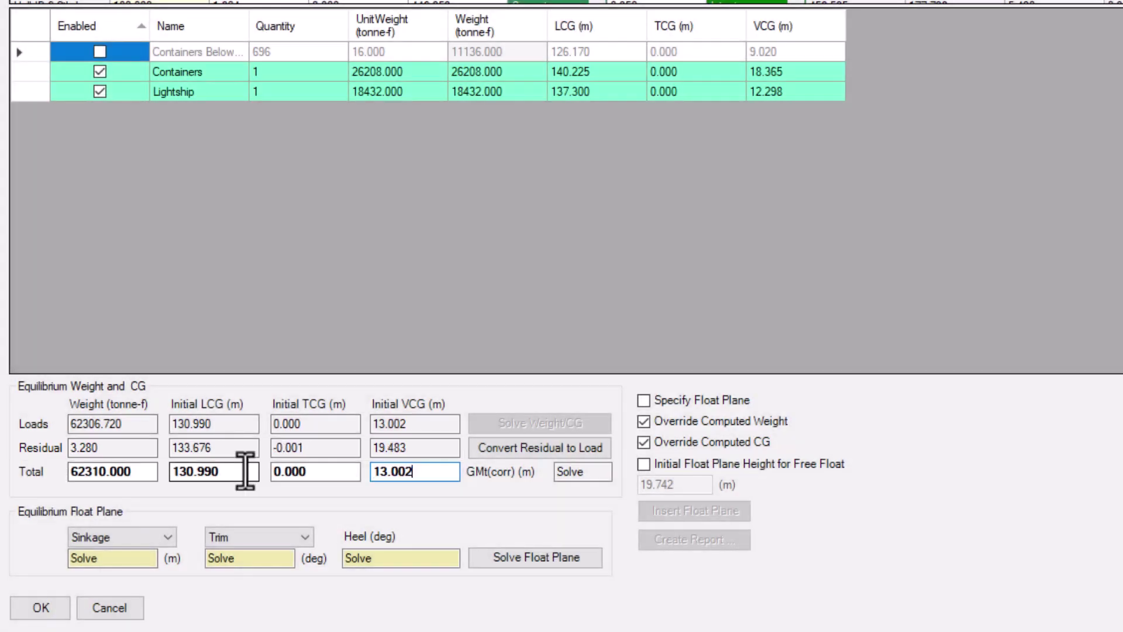
click(602, 455)
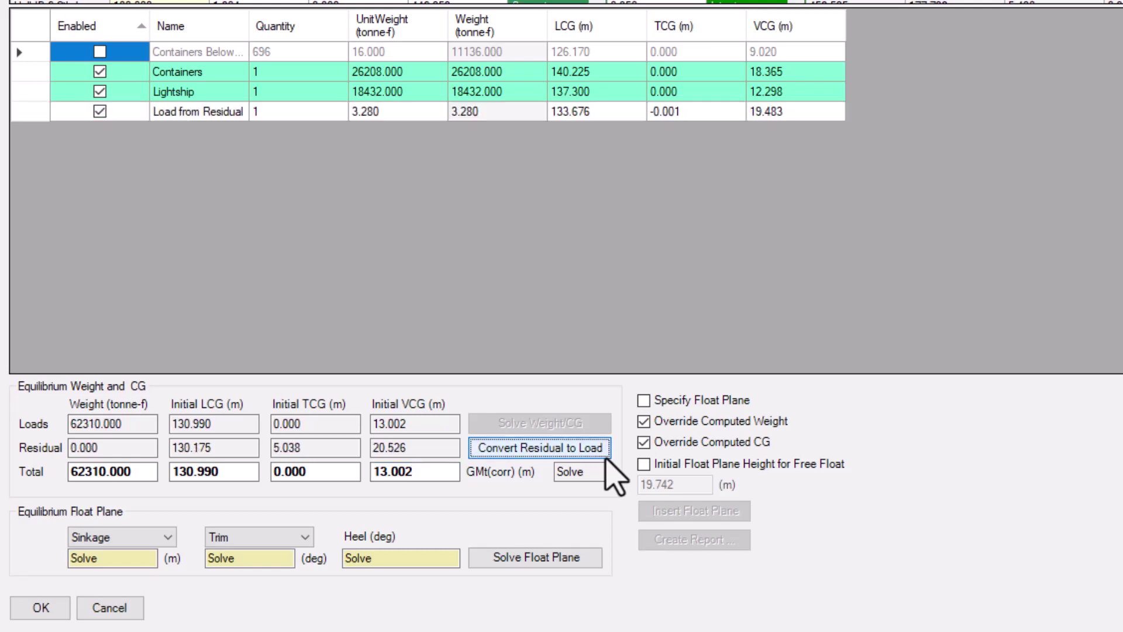
Fix the float plane at 0 trim and 11.6 m sinkage, solve, and convert the 570.908 t residual to a load.
click(643, 401)
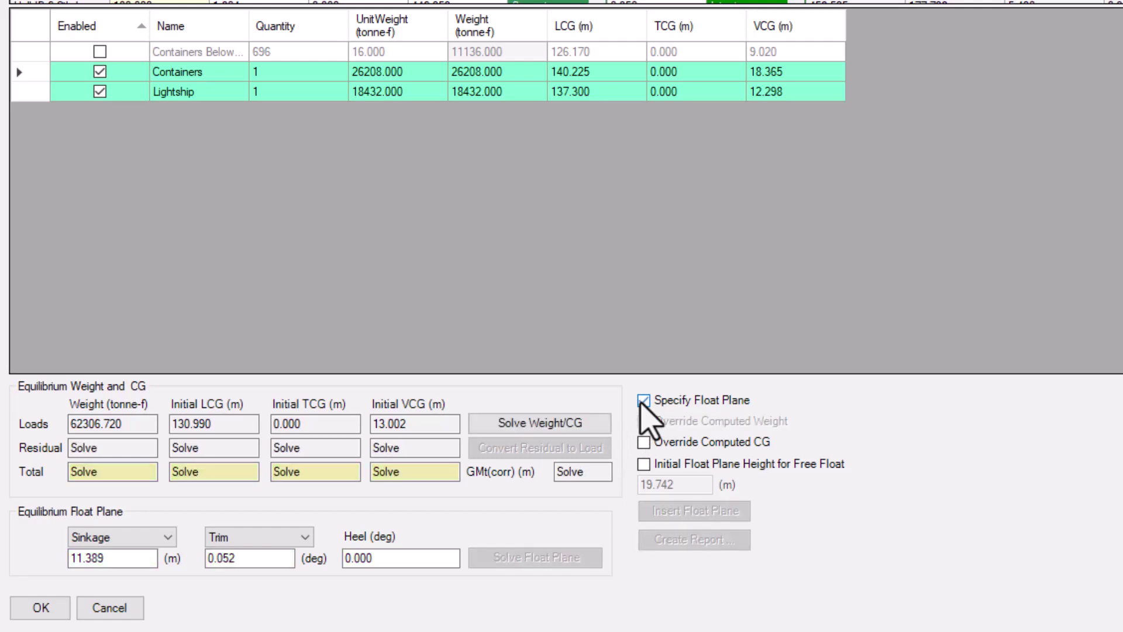
drag(292, 557, 90, 556)
text(0)
text(11.6)
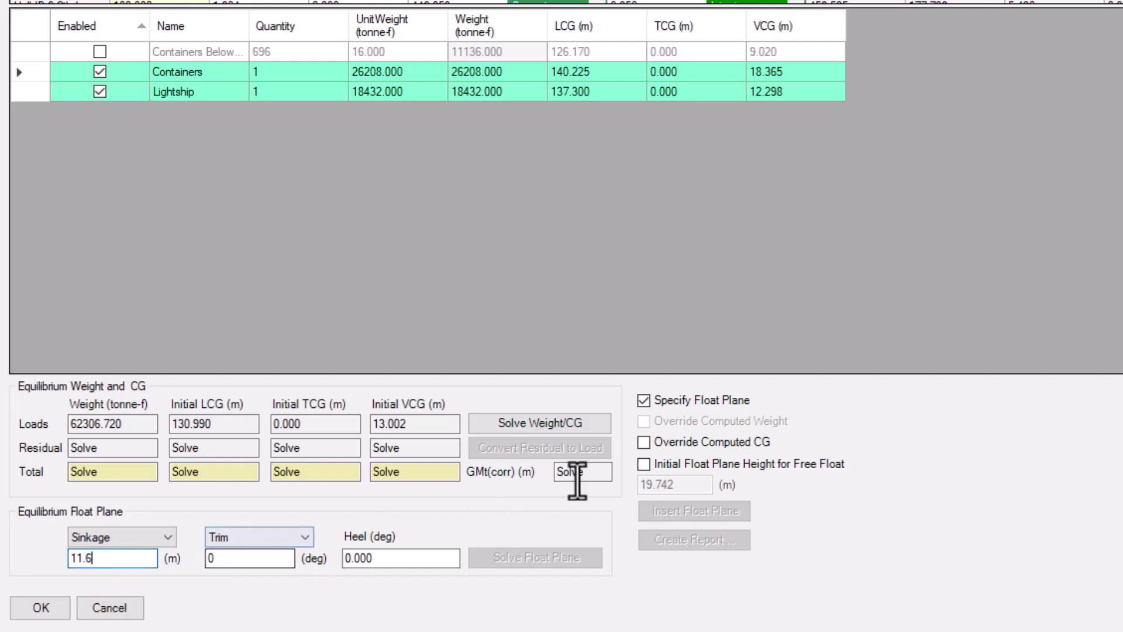
click(607, 417)
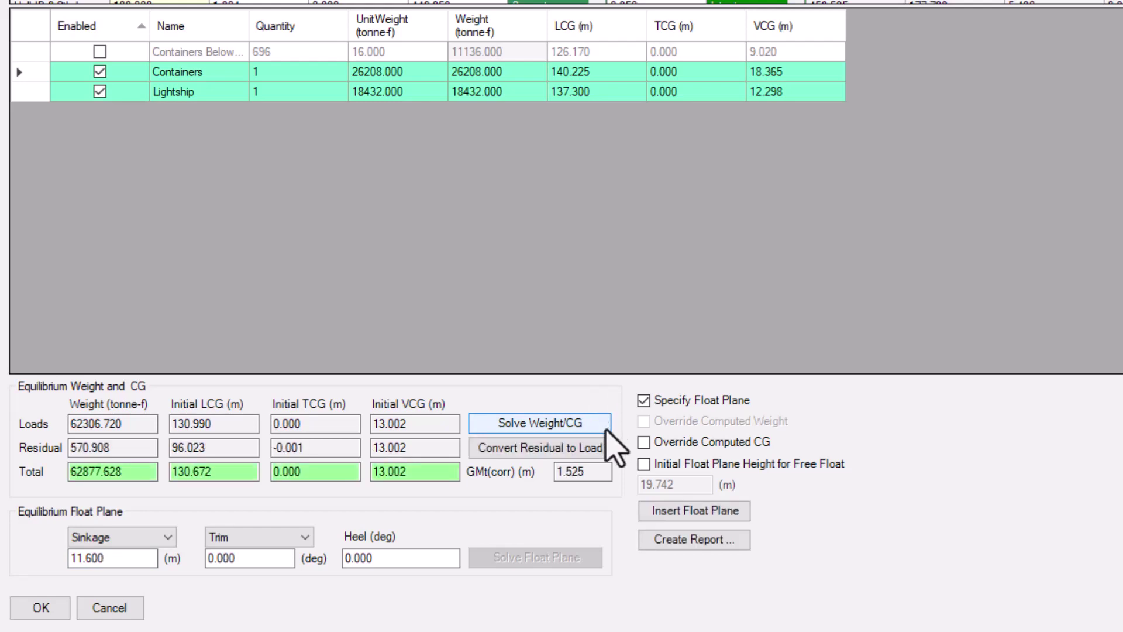
click(608, 449)
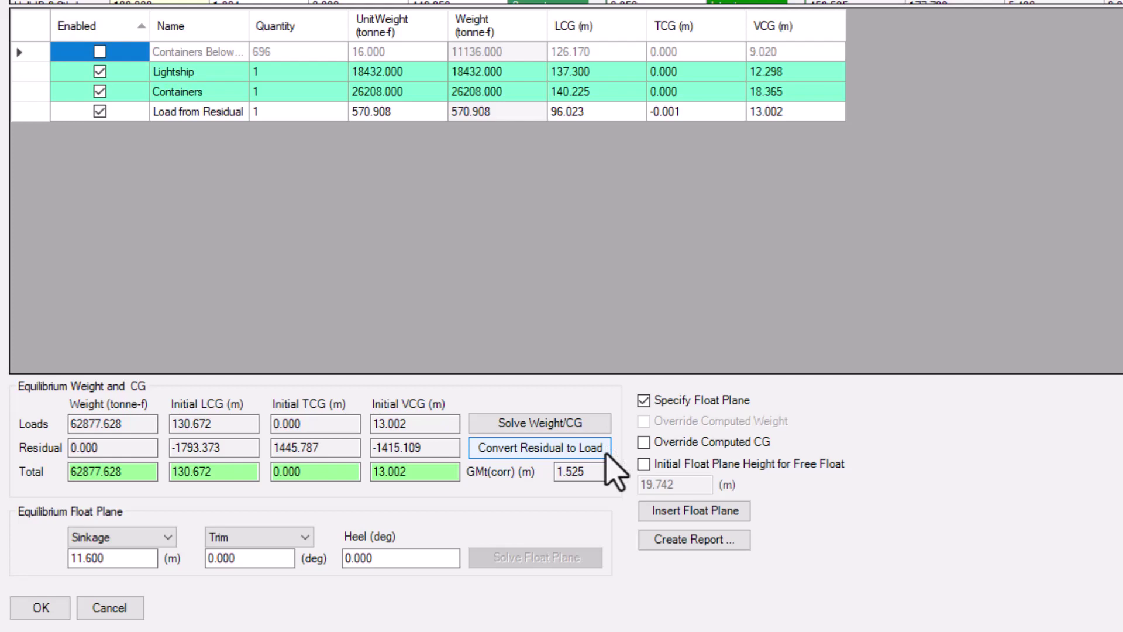
Accept the Full Load Departure case and return to the marked ship model.
click(41, 608)
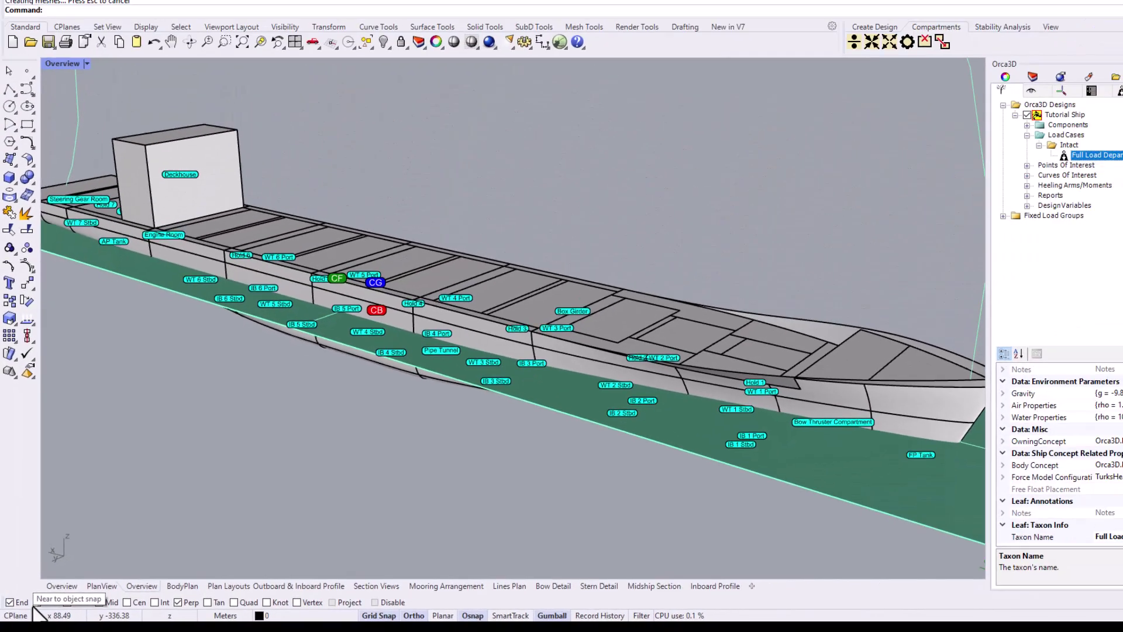